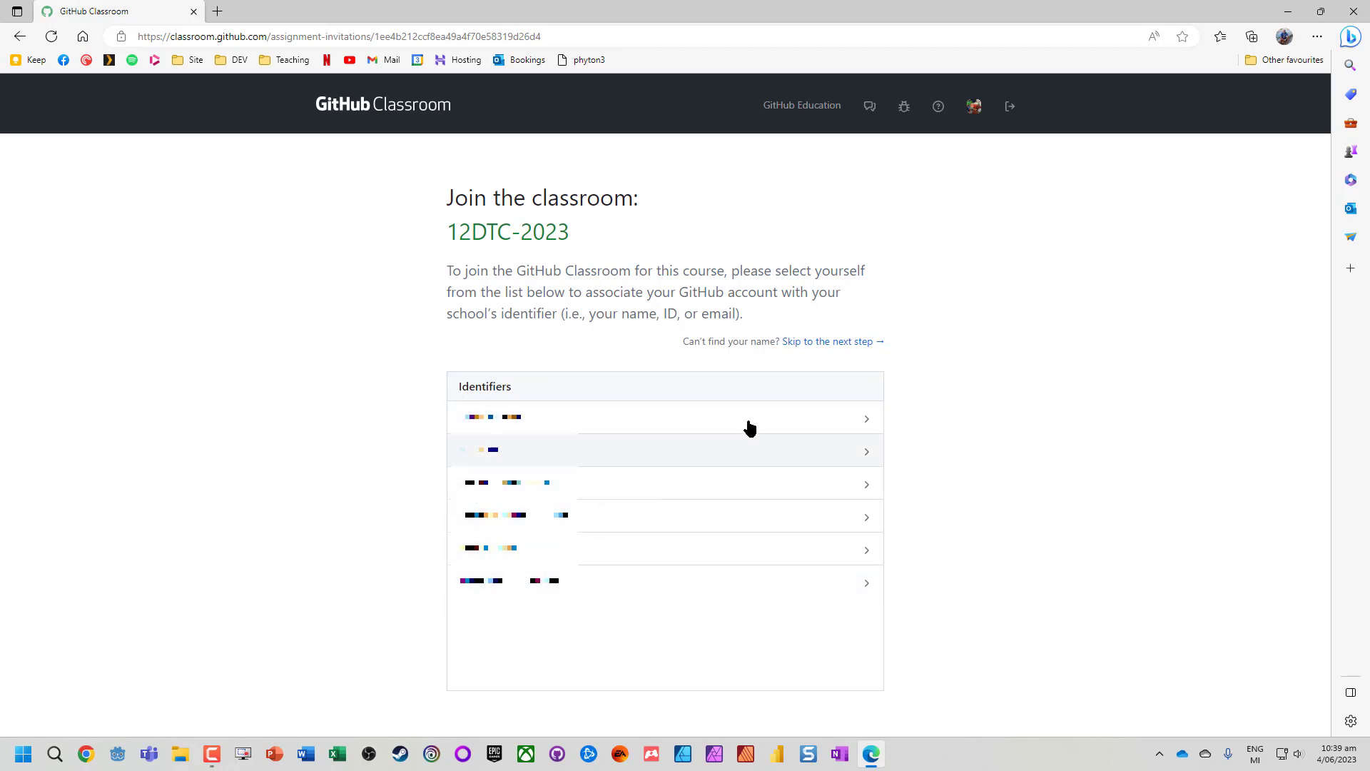
# - Skip the roster identification for the 12DTC-2023 classroom and look through the existing teams
pyautogui.click(817, 344)
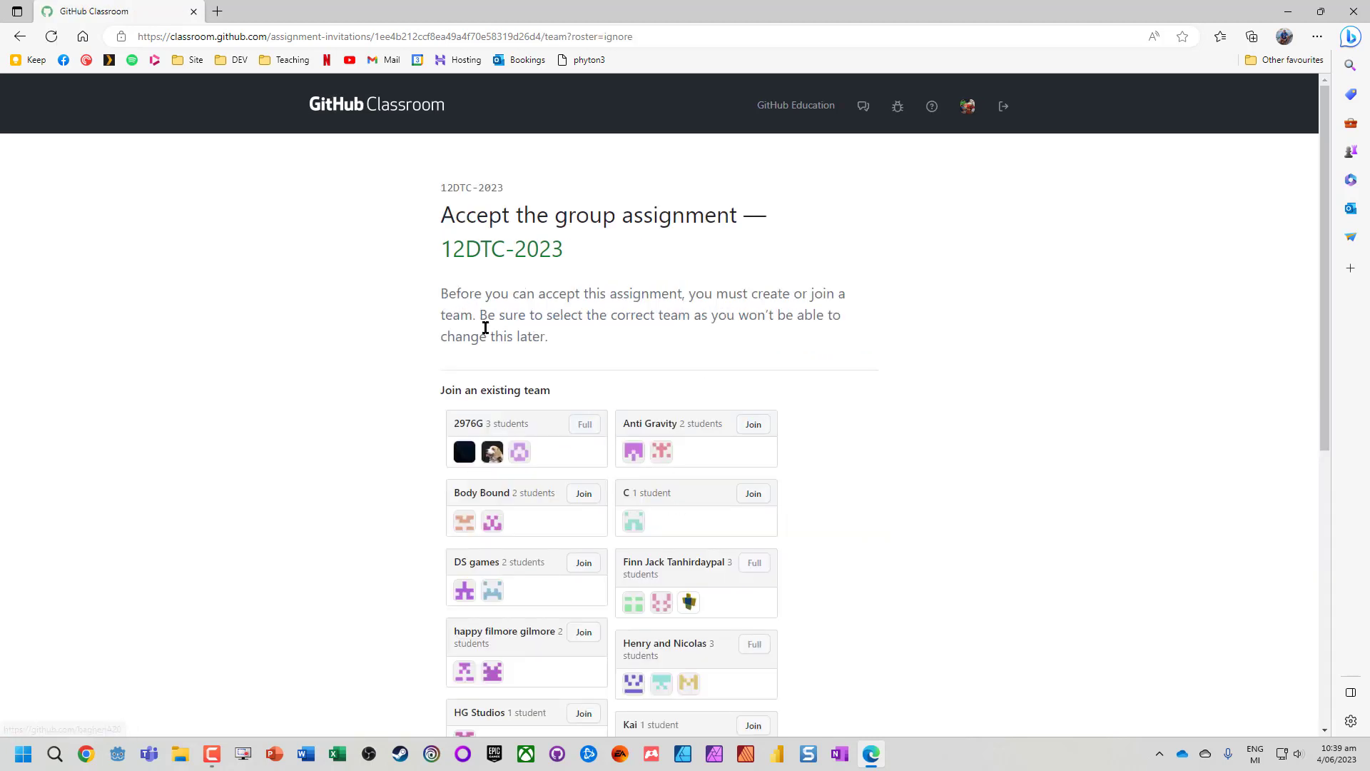
pyautogui.scroll(-3, 318, 421)
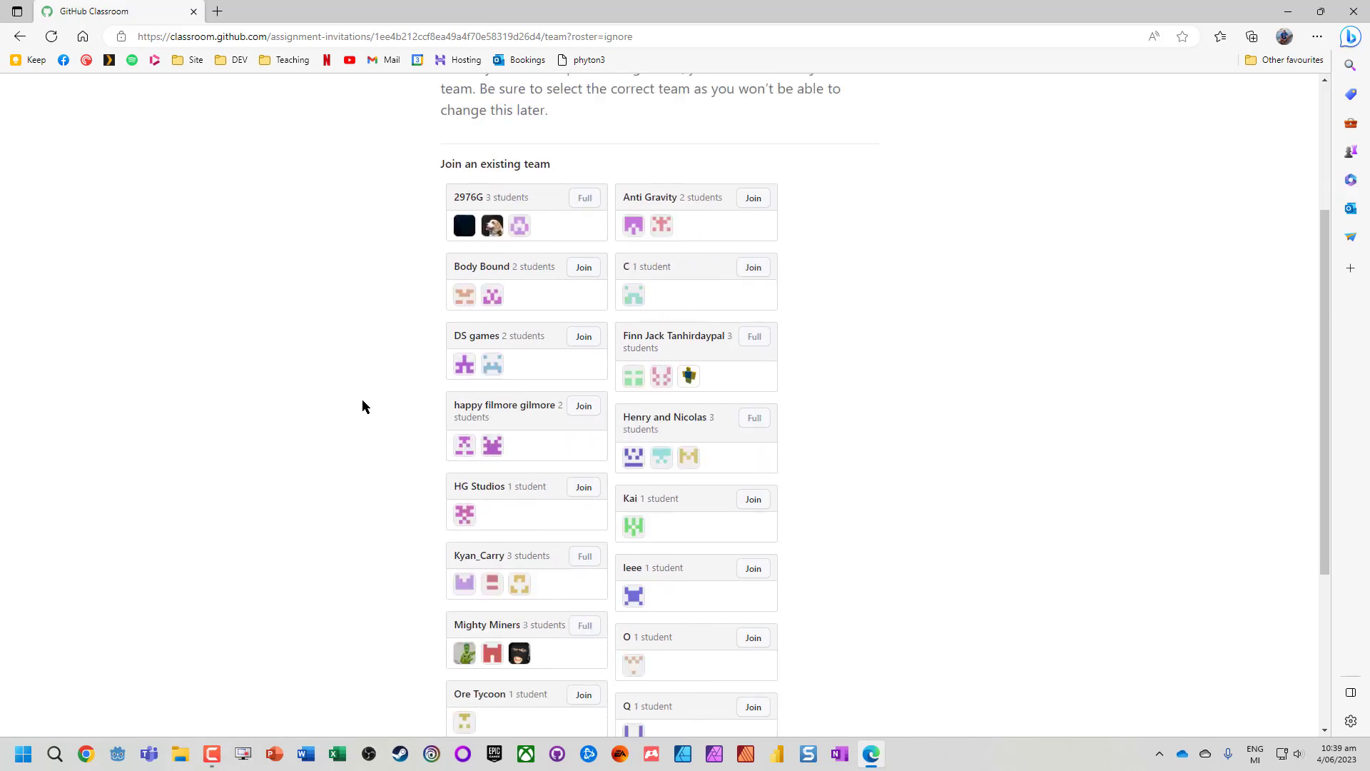
pyautogui.scroll(3, 364, 404)
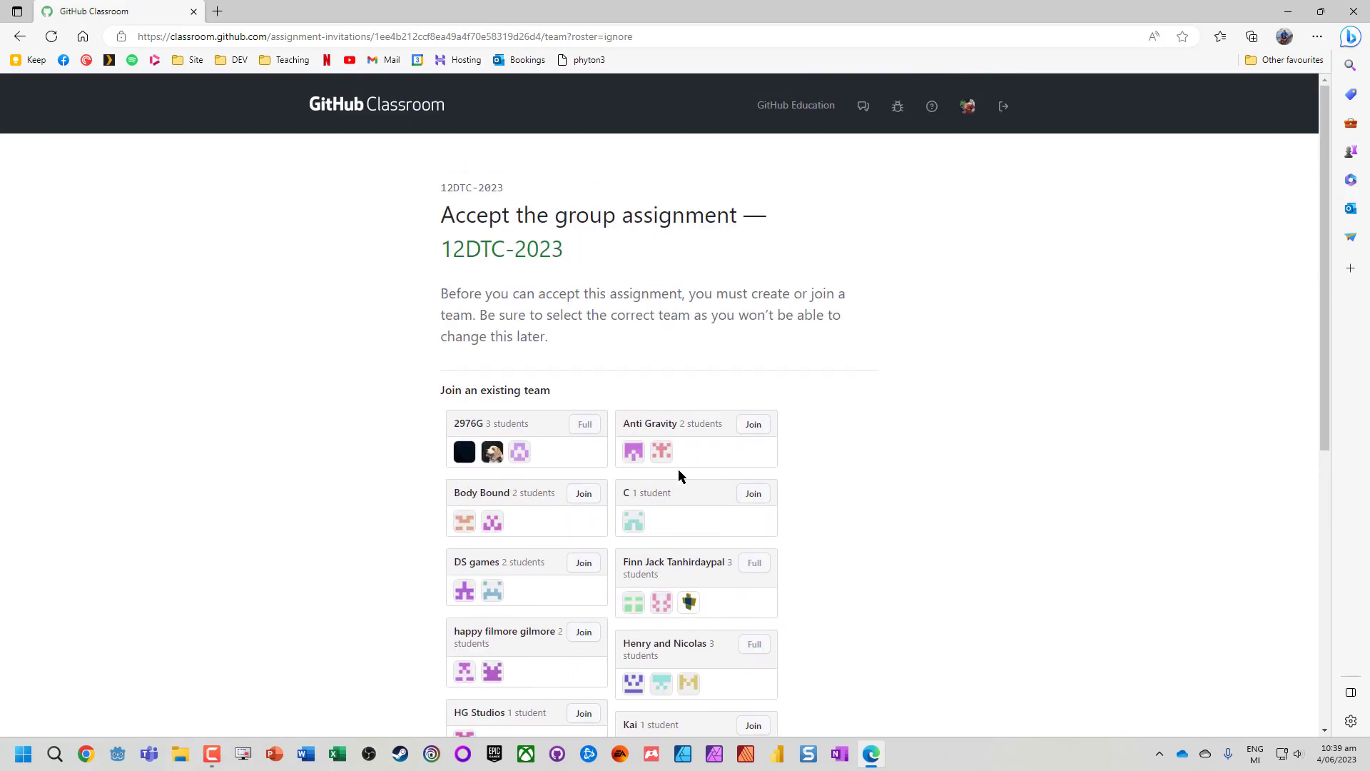
pyautogui.scroll(-7, 968, 537)
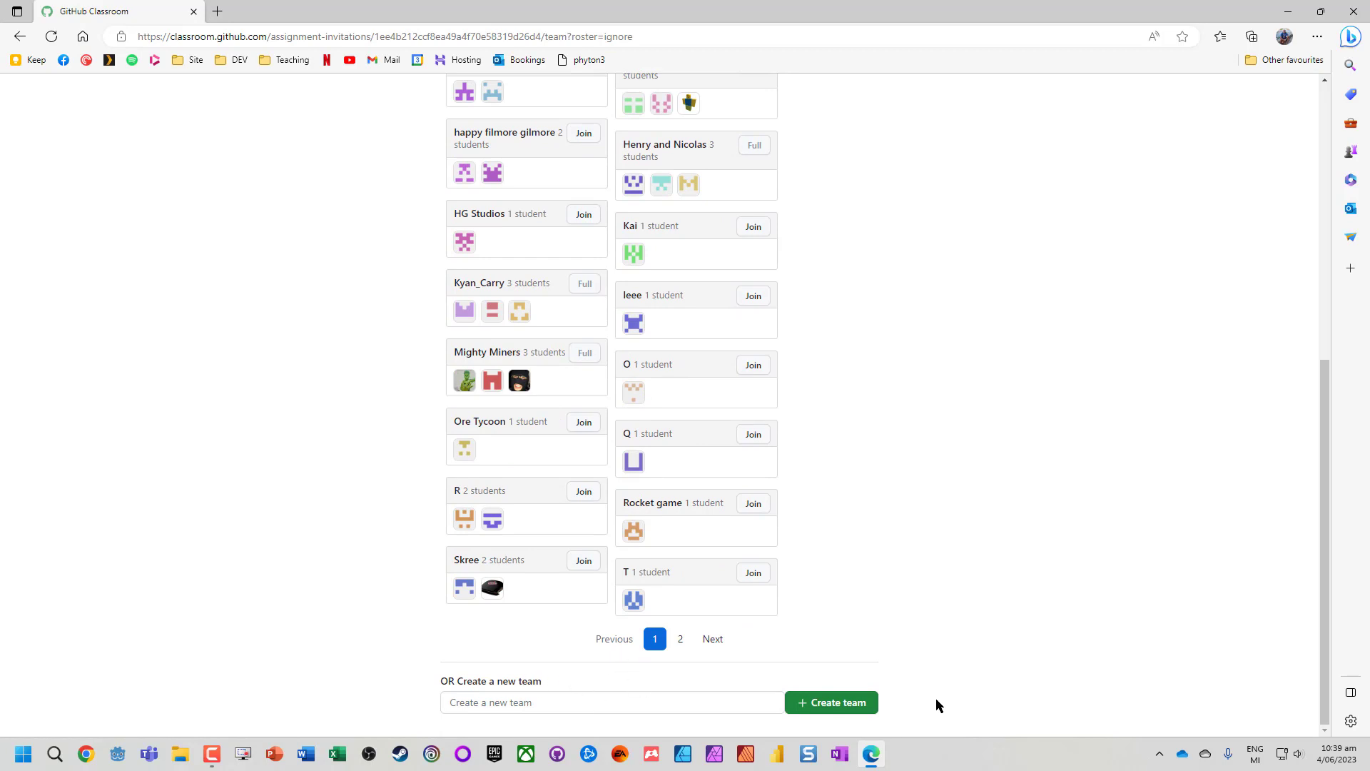
# - Try to create a new team named after the teacher
pyautogui.scroll(3, 868, 588)
pyautogui.scroll(-3, 634, 538)
pyautogui.click(507, 704)
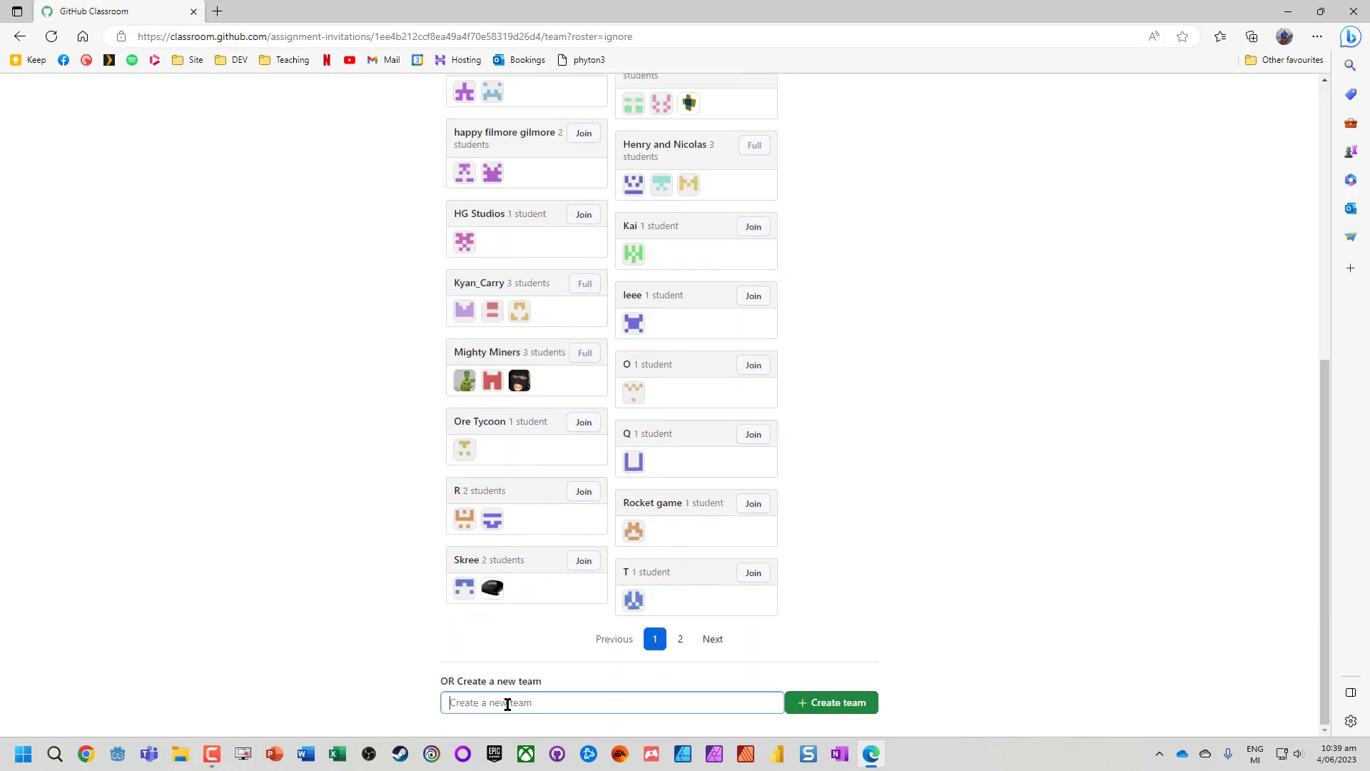
pyautogui.write('Mr Thawley')
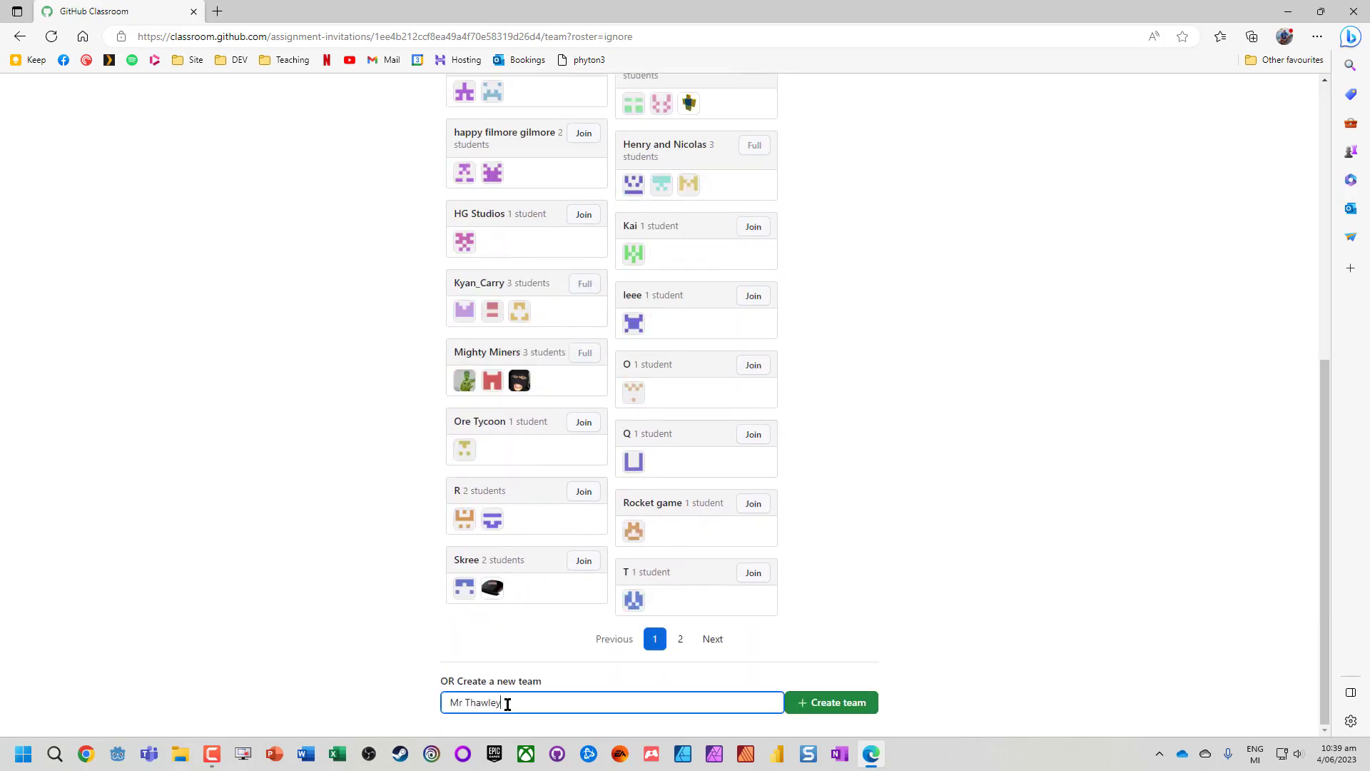
pyautogui.click(819, 704)
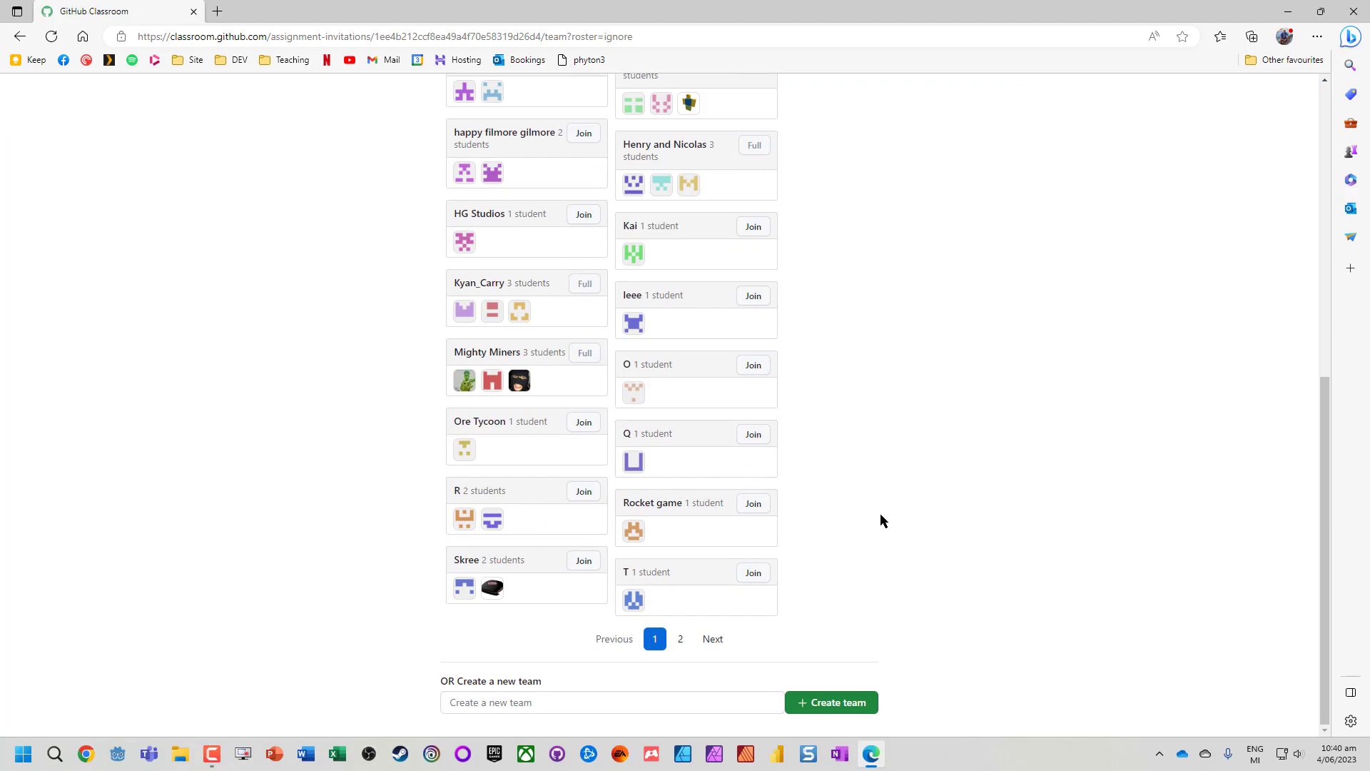
# - Check the team page's message and the existing teams on both list pages, and return to the team creation section
pyautogui.scroll(15, 631, 593)
pyautogui.scroll(-2, 524, 335)
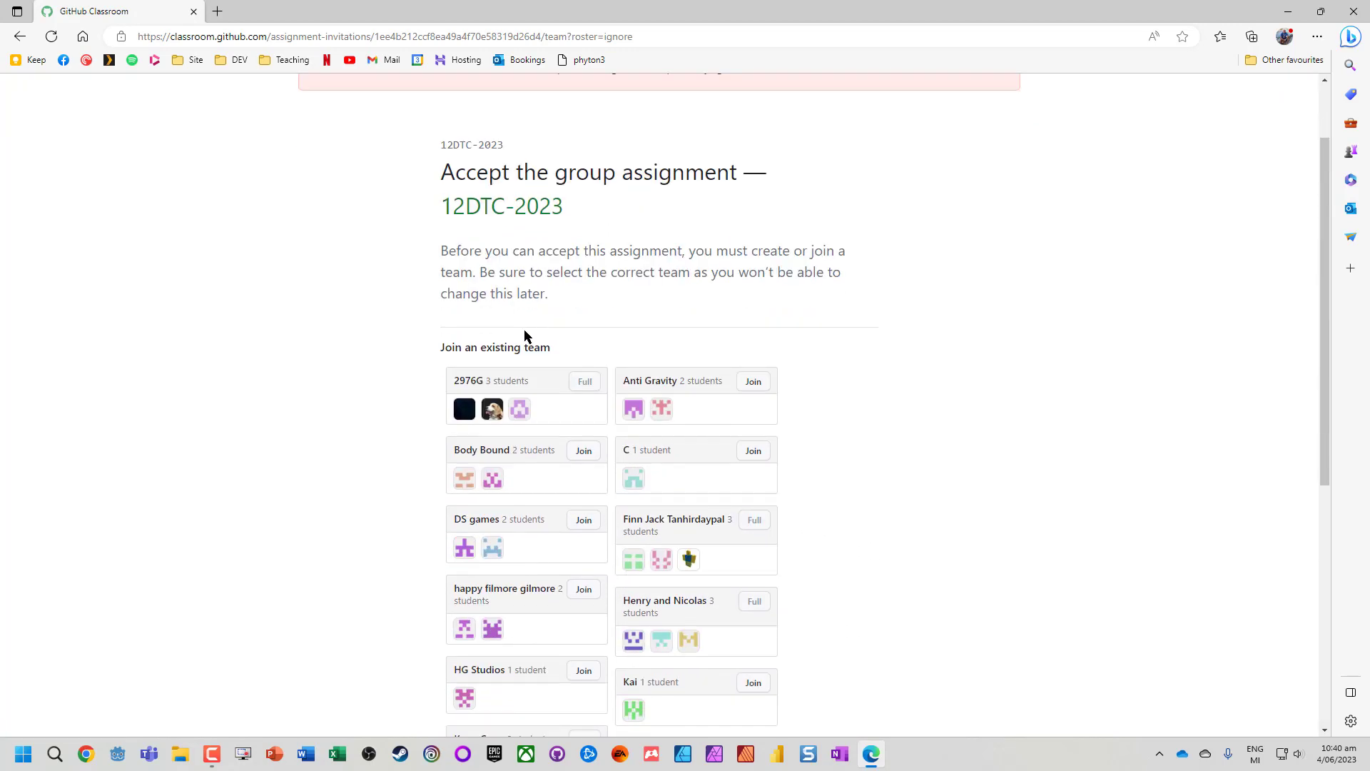
pyautogui.scroll(-6, 651, 465)
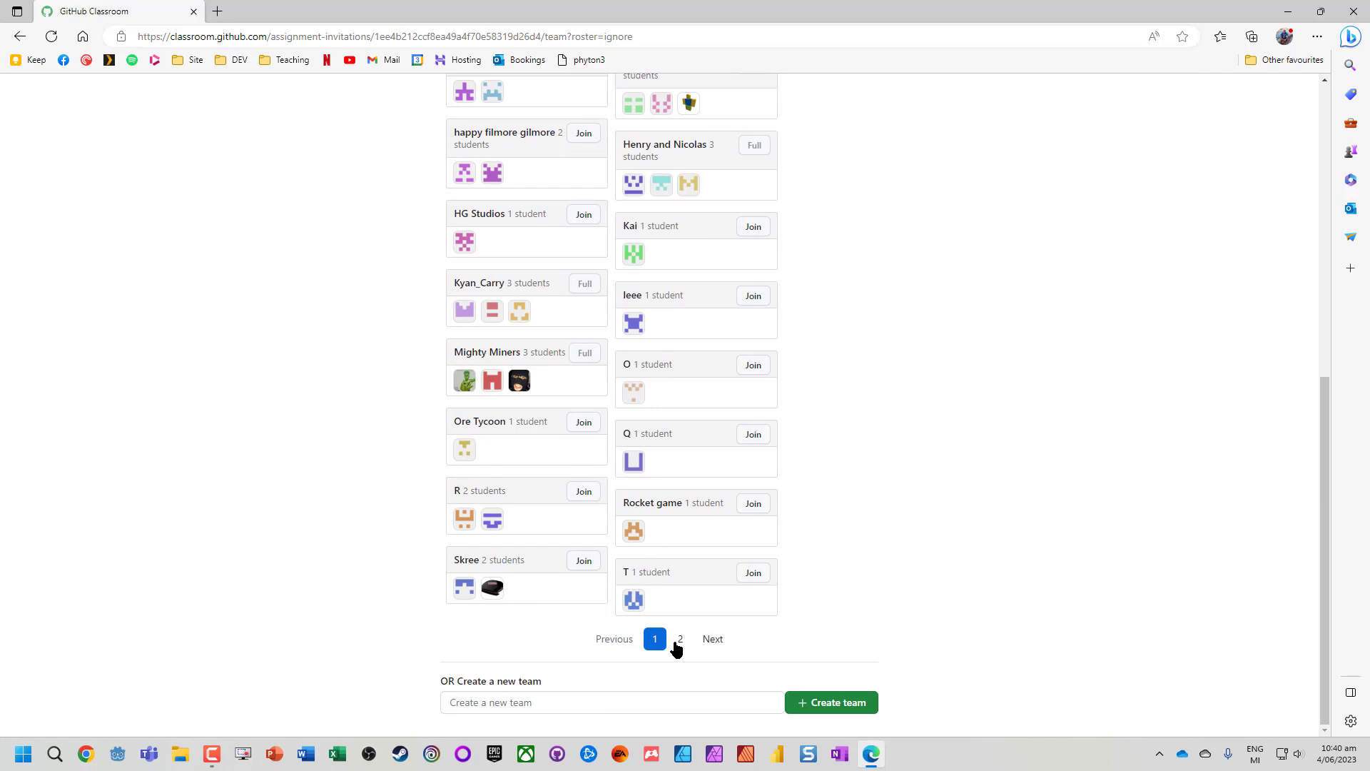
pyautogui.click(680, 639)
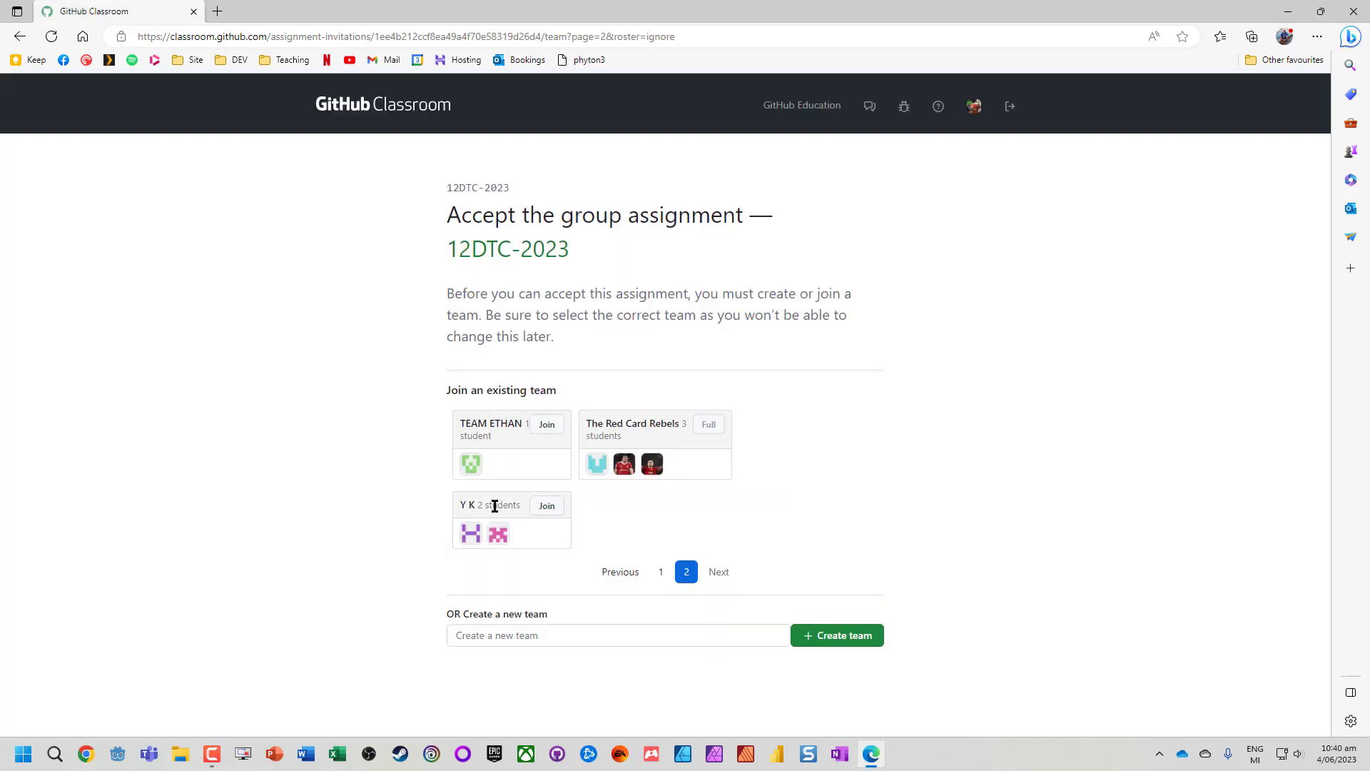
pyautogui.click(662, 572)
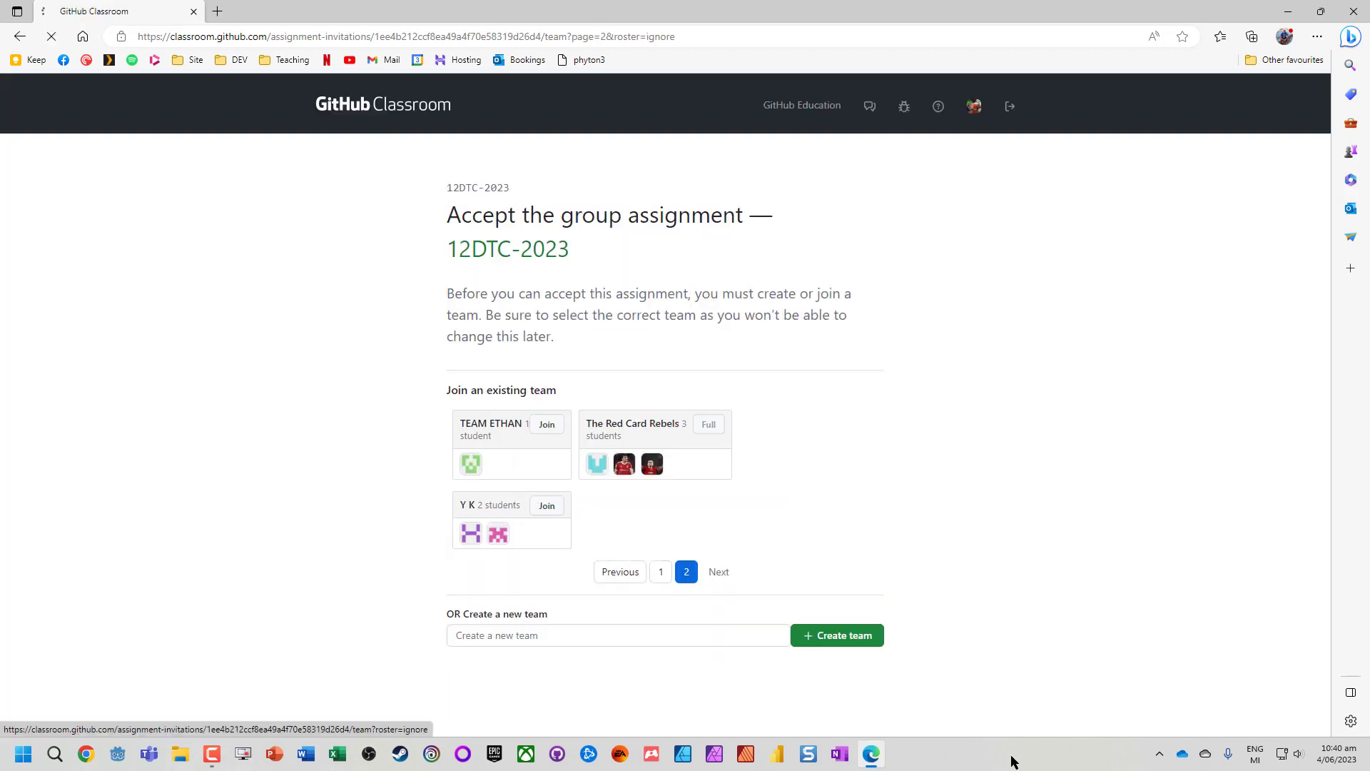
pyautogui.scroll(-7, 883, 489)
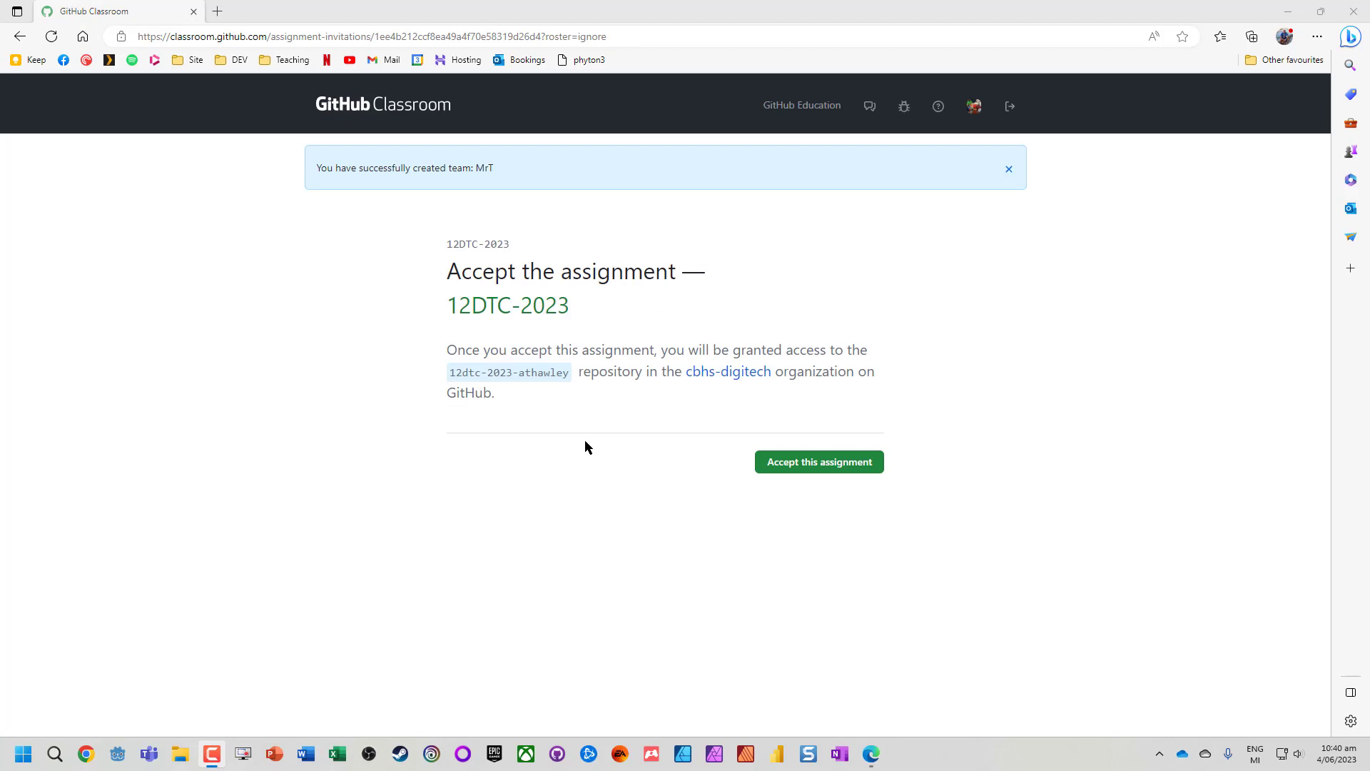
# - Accept the 12DTC-2023 assignment and open the team's 12dtc-2023-mrt repository, dismissing the AdBlock page
pyautogui.click(801, 468)
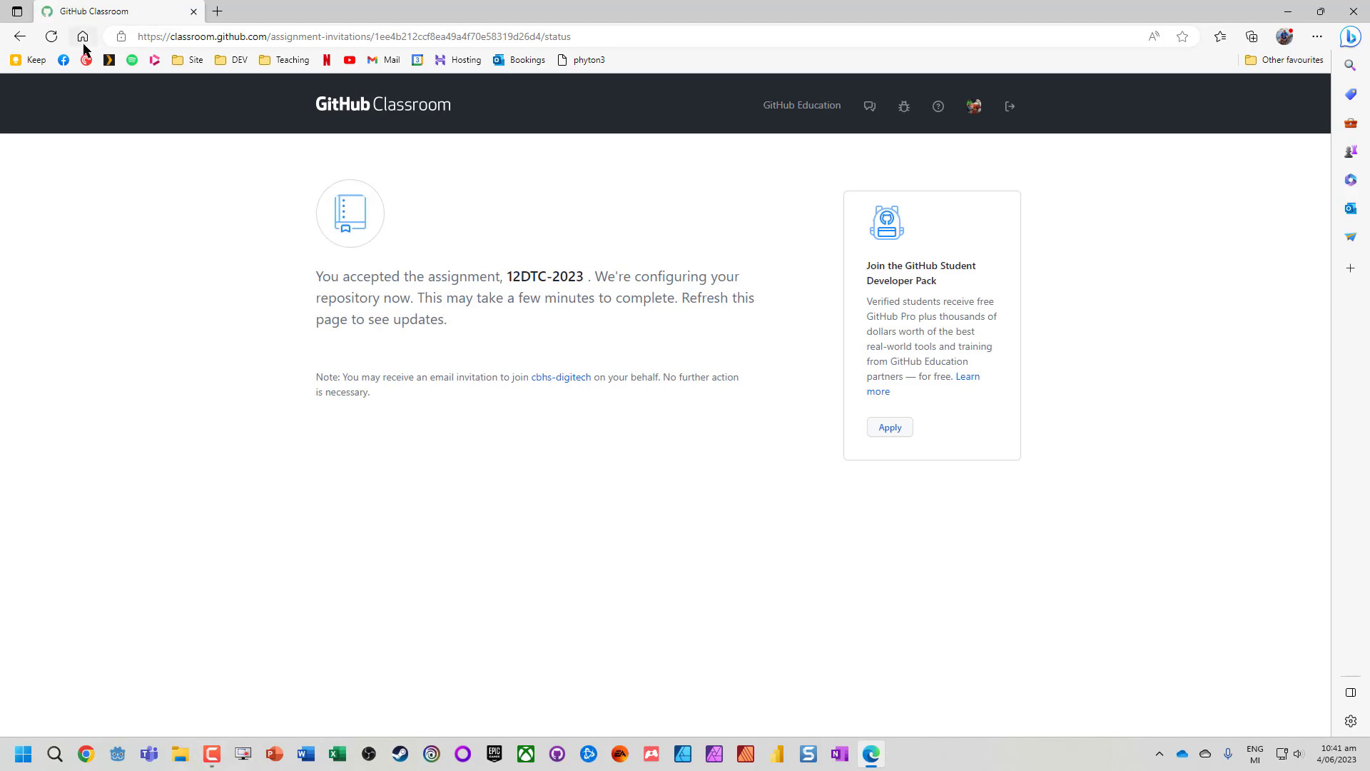
pyautogui.click(59, 45)
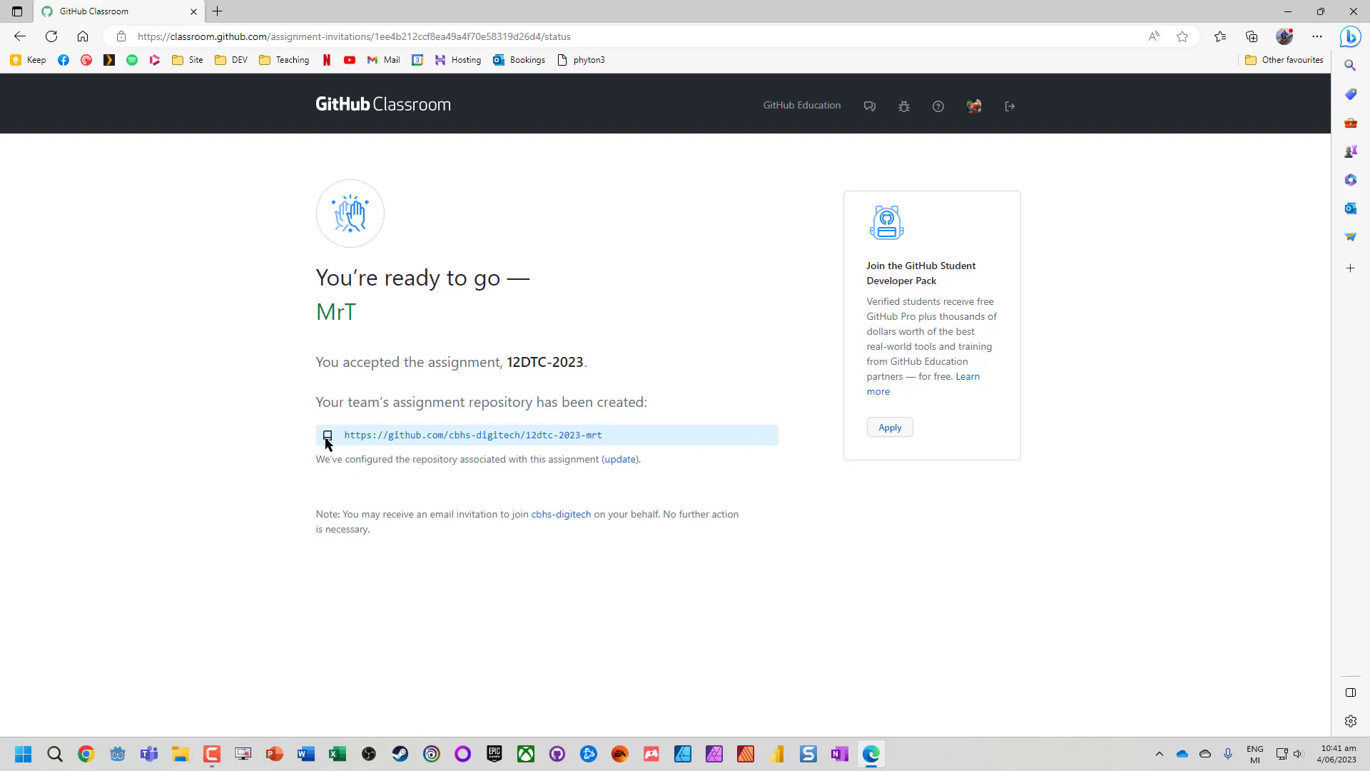
pyautogui.click(382, 443)
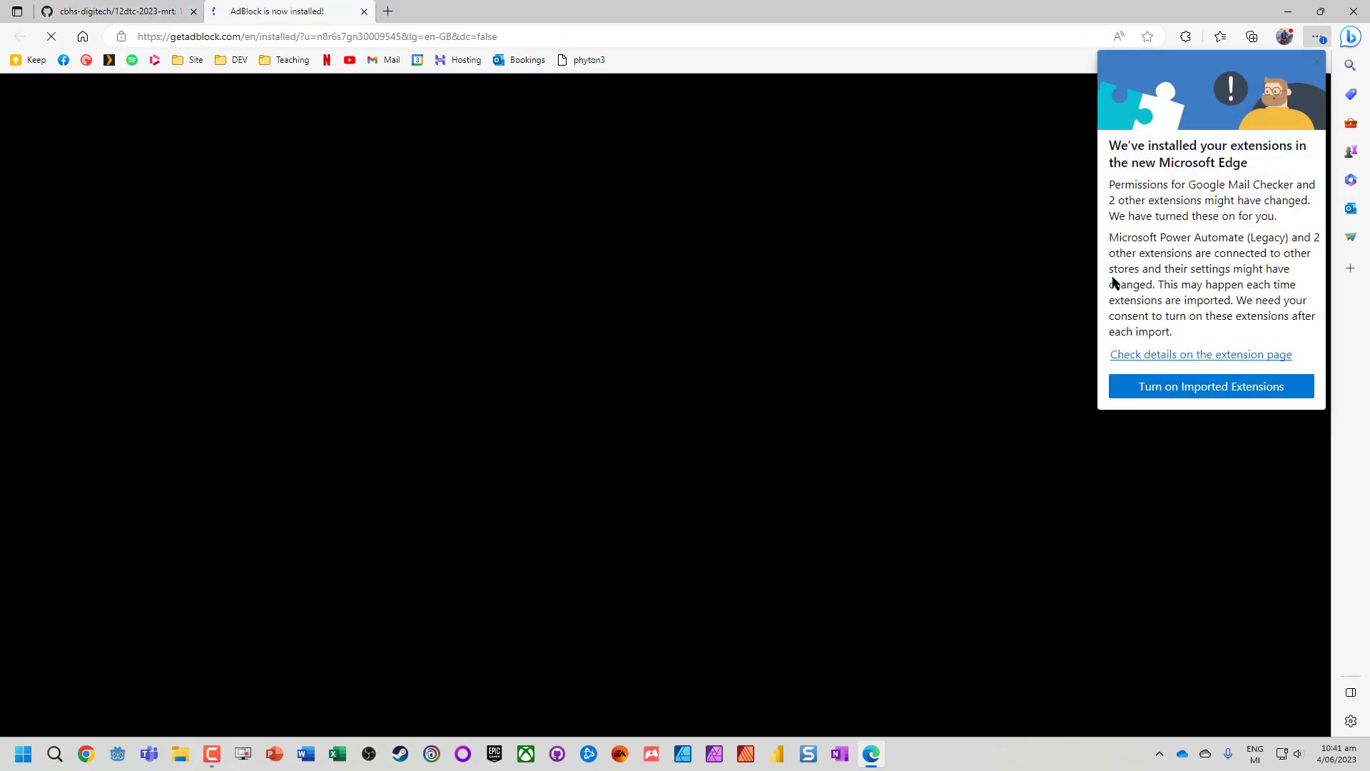
pyautogui.click(364, 12)
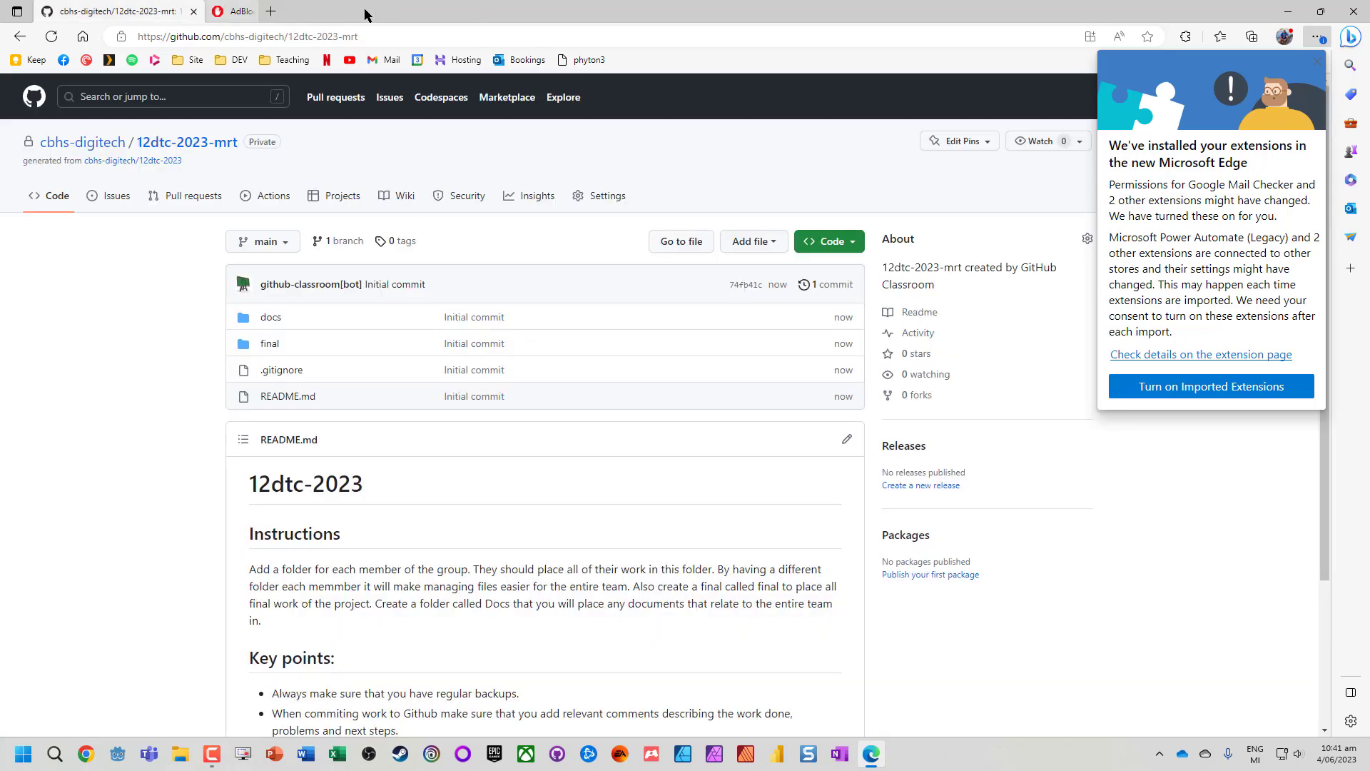
pyautogui.scroll(-3, 260, 481)
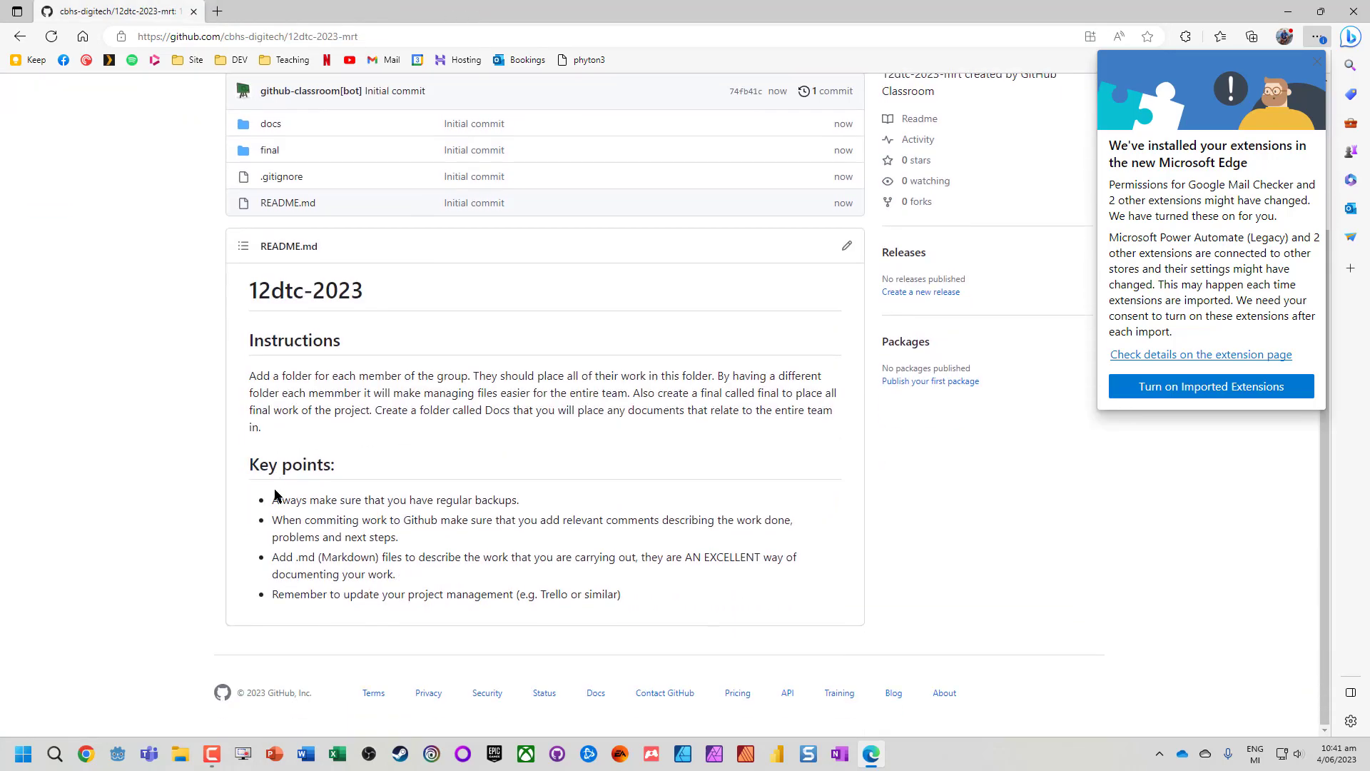
pyautogui.scroll(3, 275, 495)
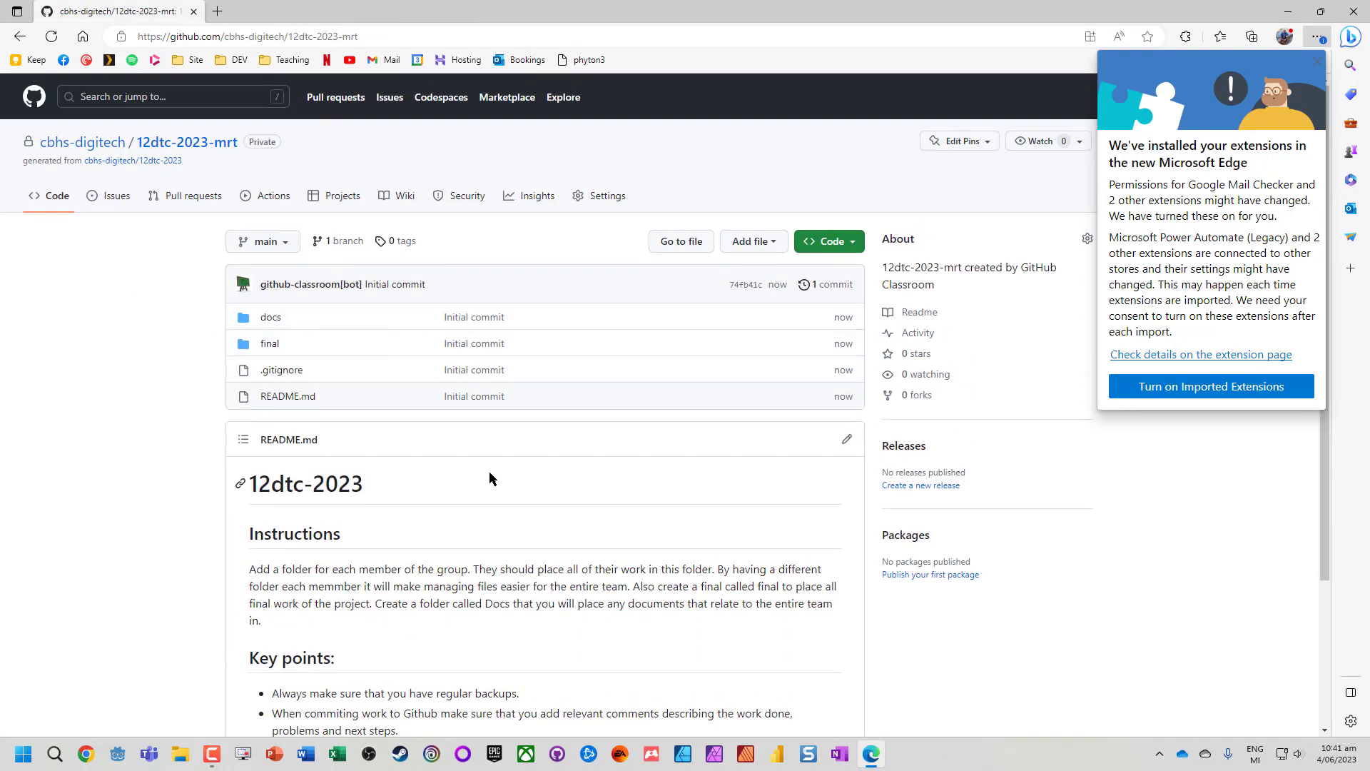
# - Clone the 12dtc-2023-mrt repository with GitHub Desktop to the local path D:\Github\12dtc-2023-mrt
pyautogui.click(854, 243)
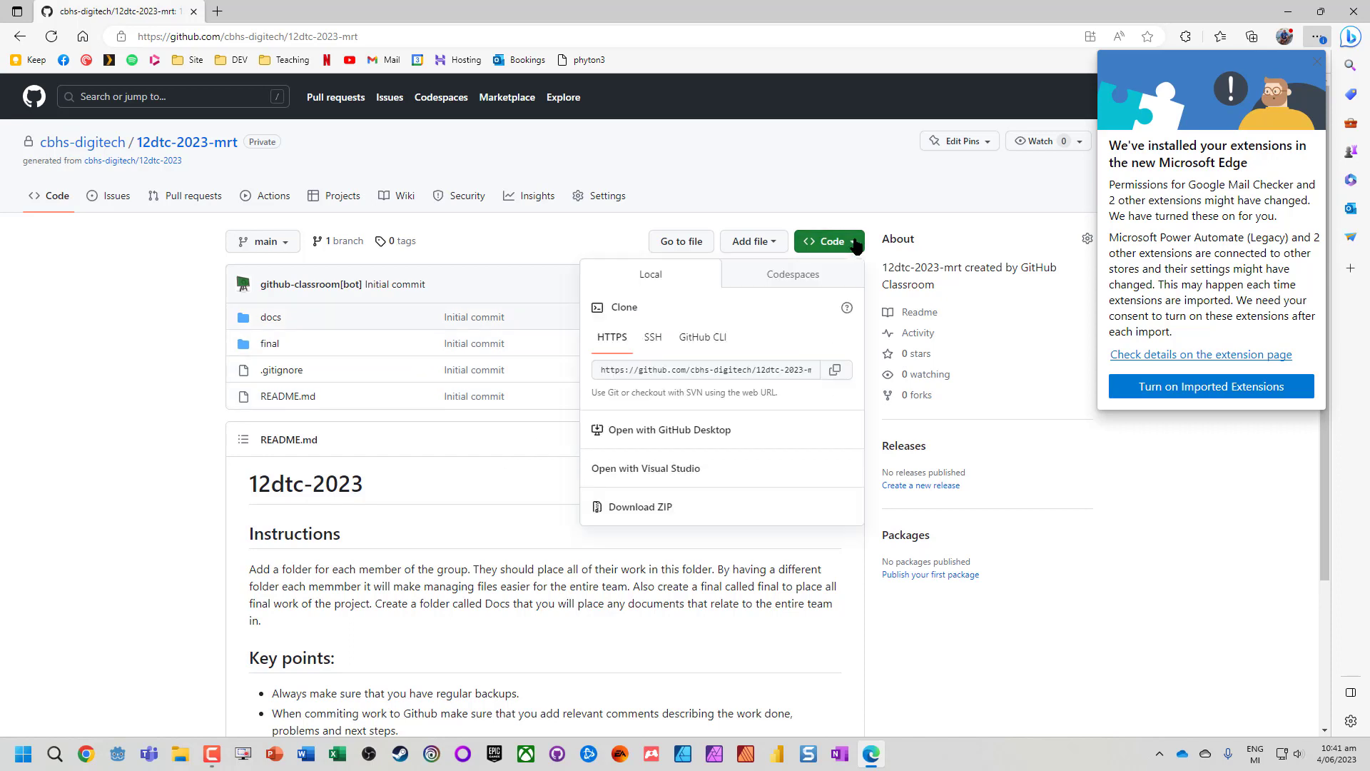
pyautogui.click(691, 432)
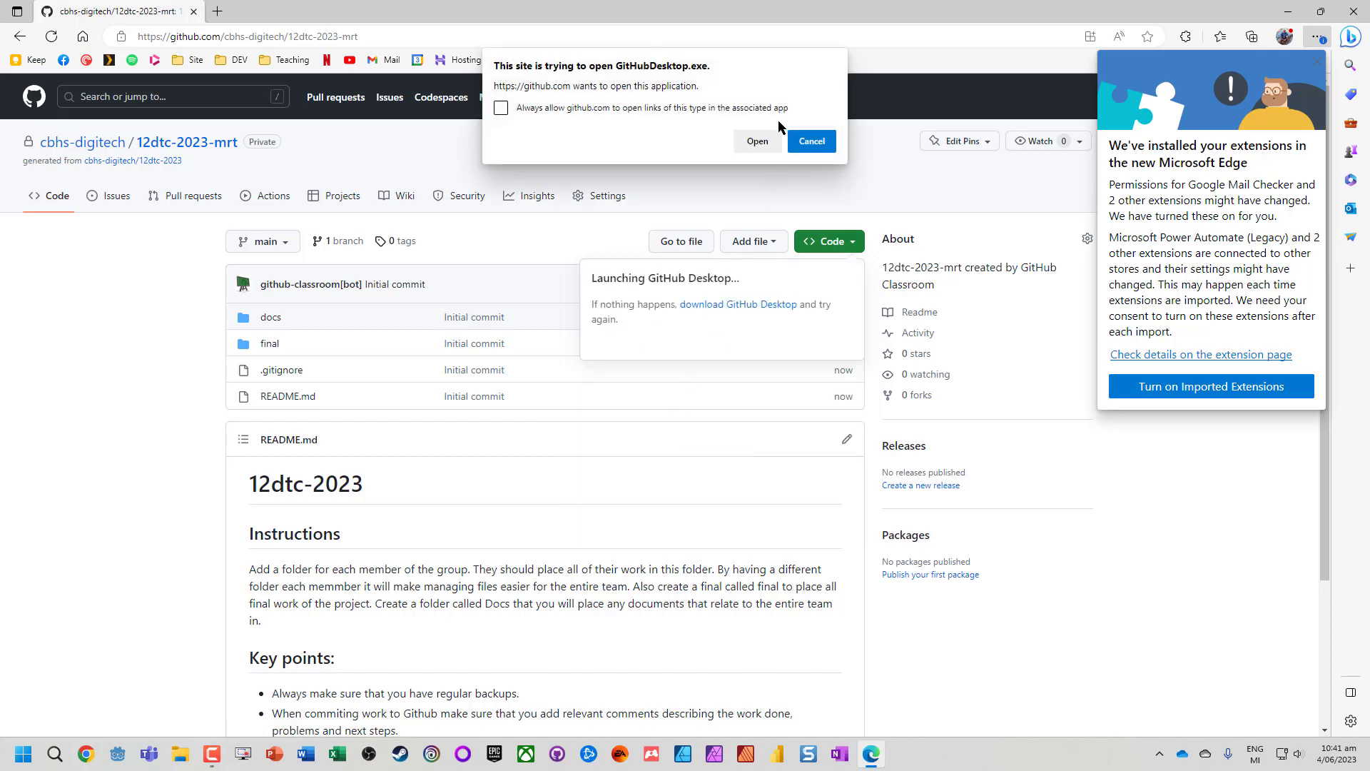
pyautogui.click(757, 140)
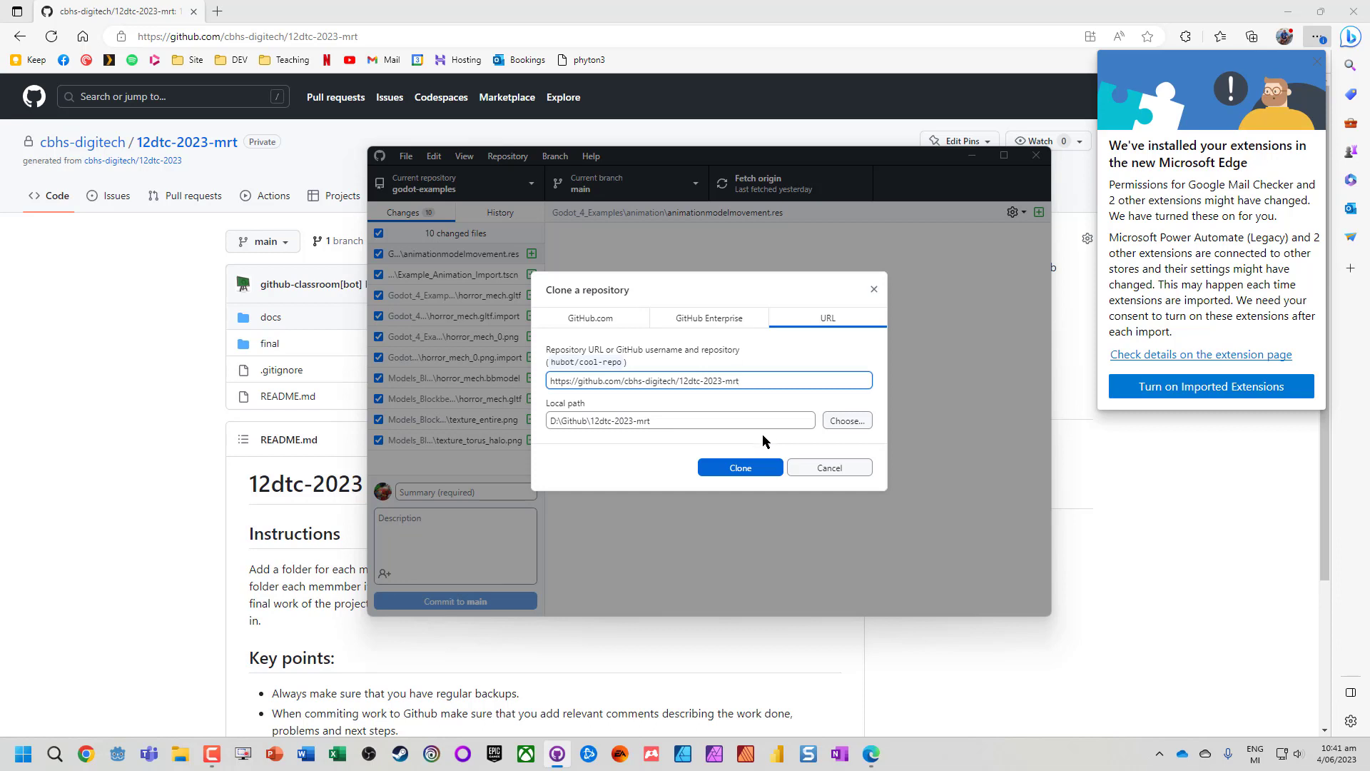
pyautogui.click(757, 468)
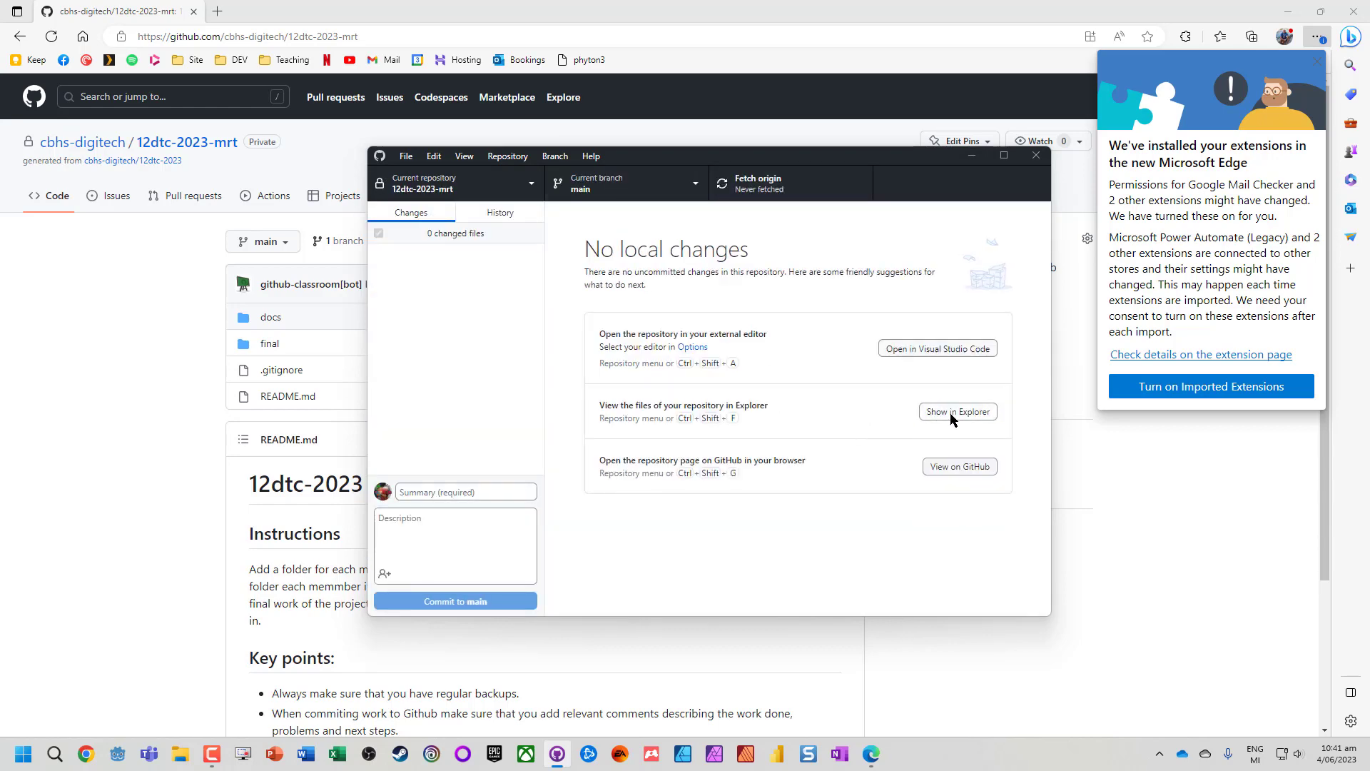
# - Show the cloned repository in File Explorer and look inside its final folder
pyautogui.click(949, 413)
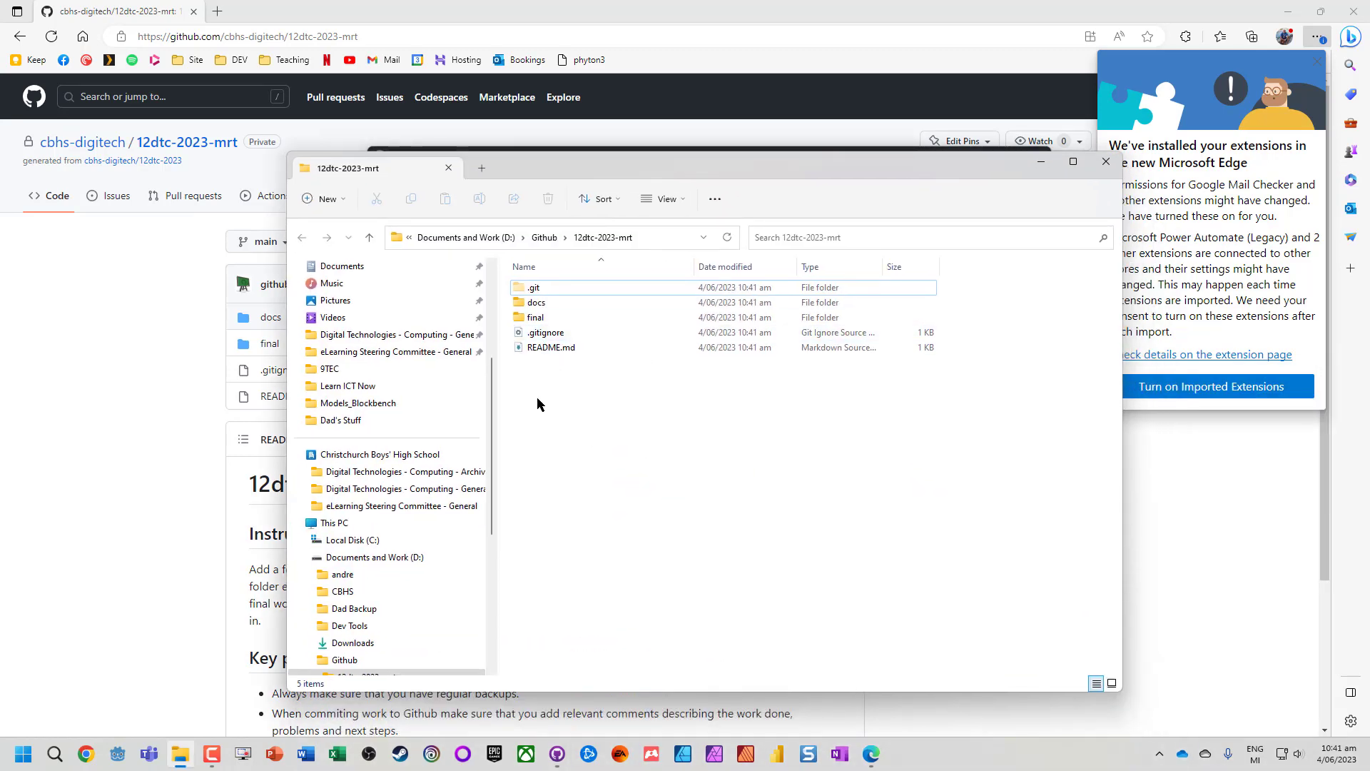
pyautogui.moveTo(542, 174); pyautogui.dragTo(487, 187)
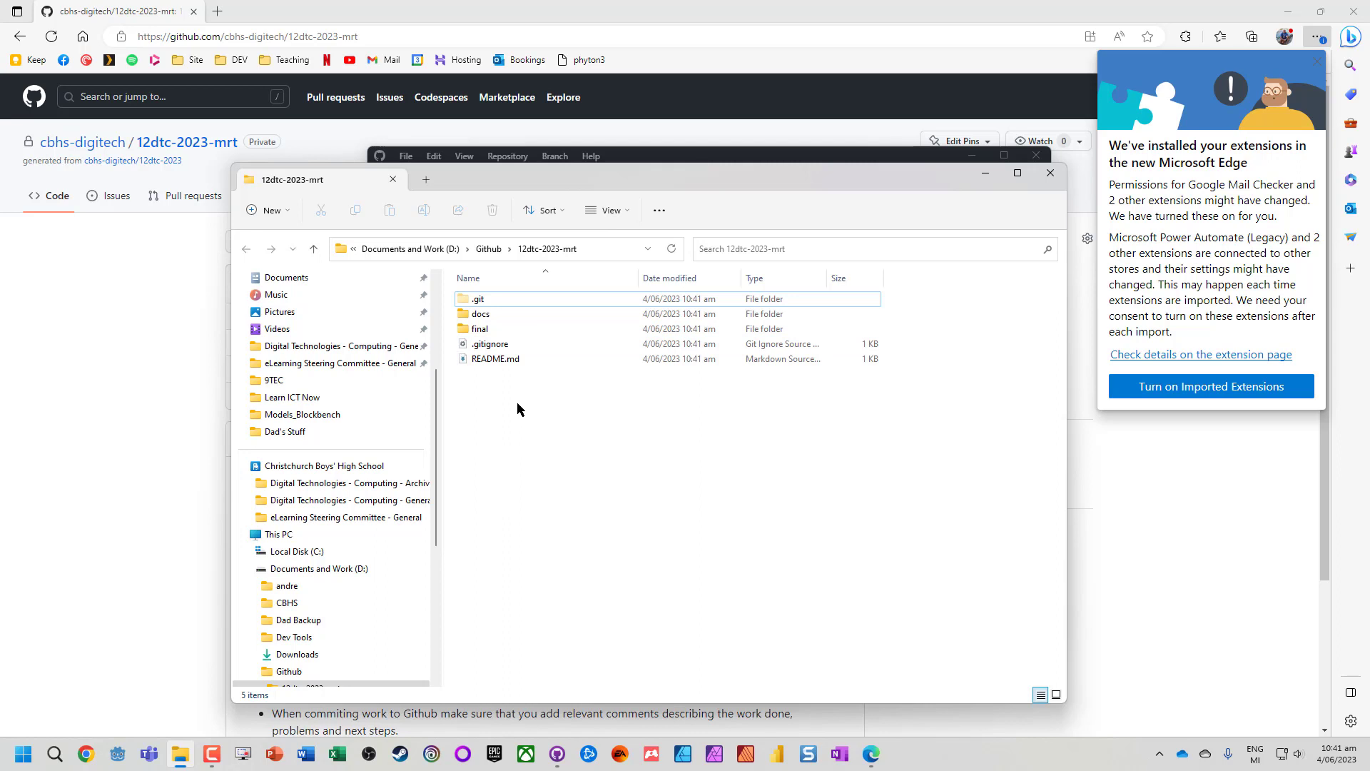
pyautogui.doubleClick(479, 329)
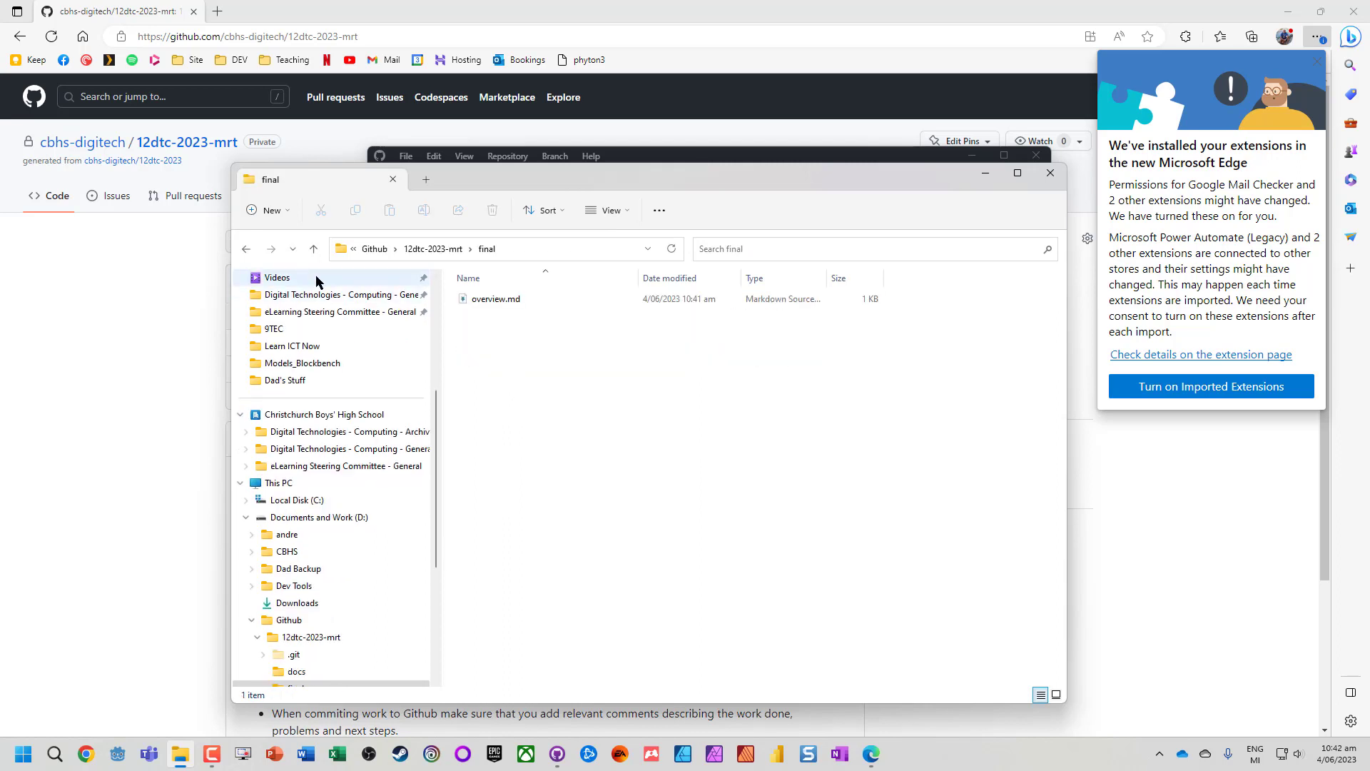
pyautogui.click(246, 249)
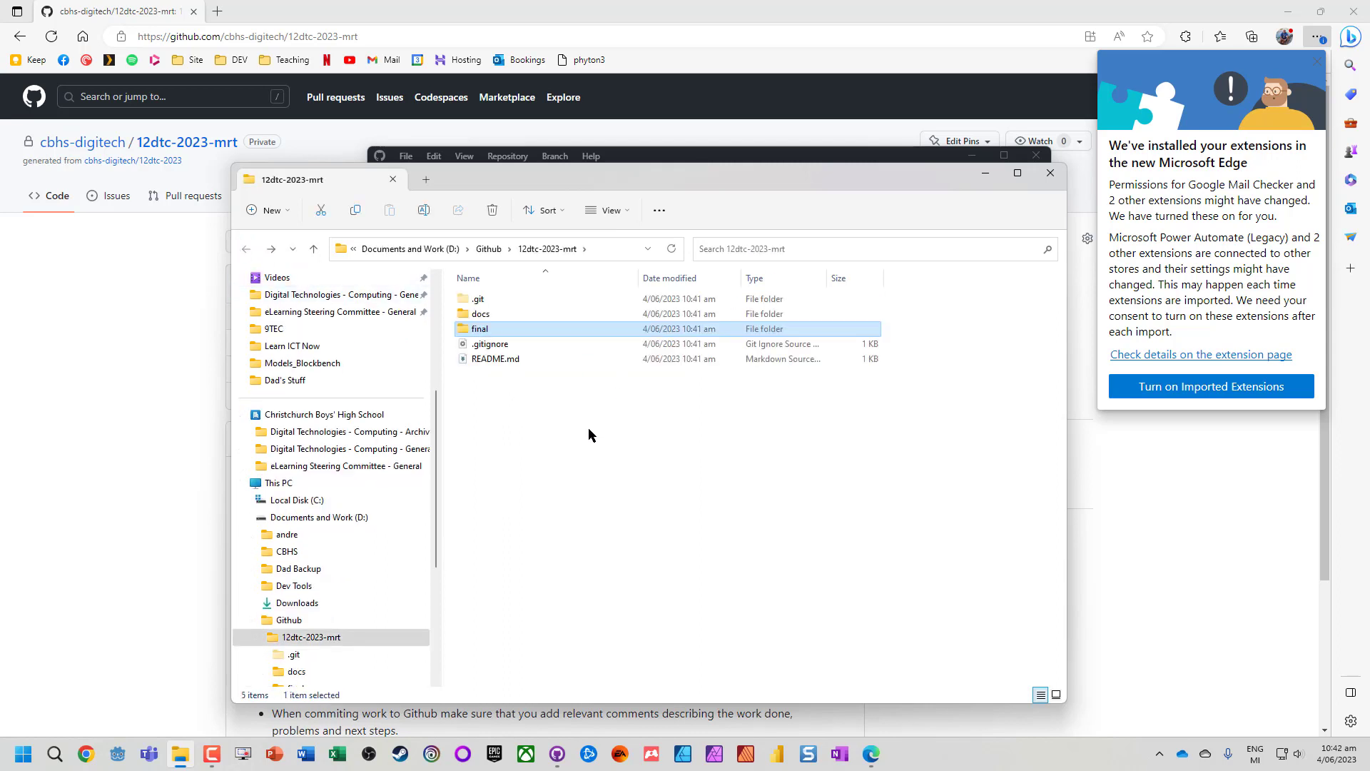
# - Create two member folders named MrT and MrS in the root of the 12dtc-2023-mrt repository
pyautogui.rightClick(522, 399)
pyautogui.moveTo(619, 490)
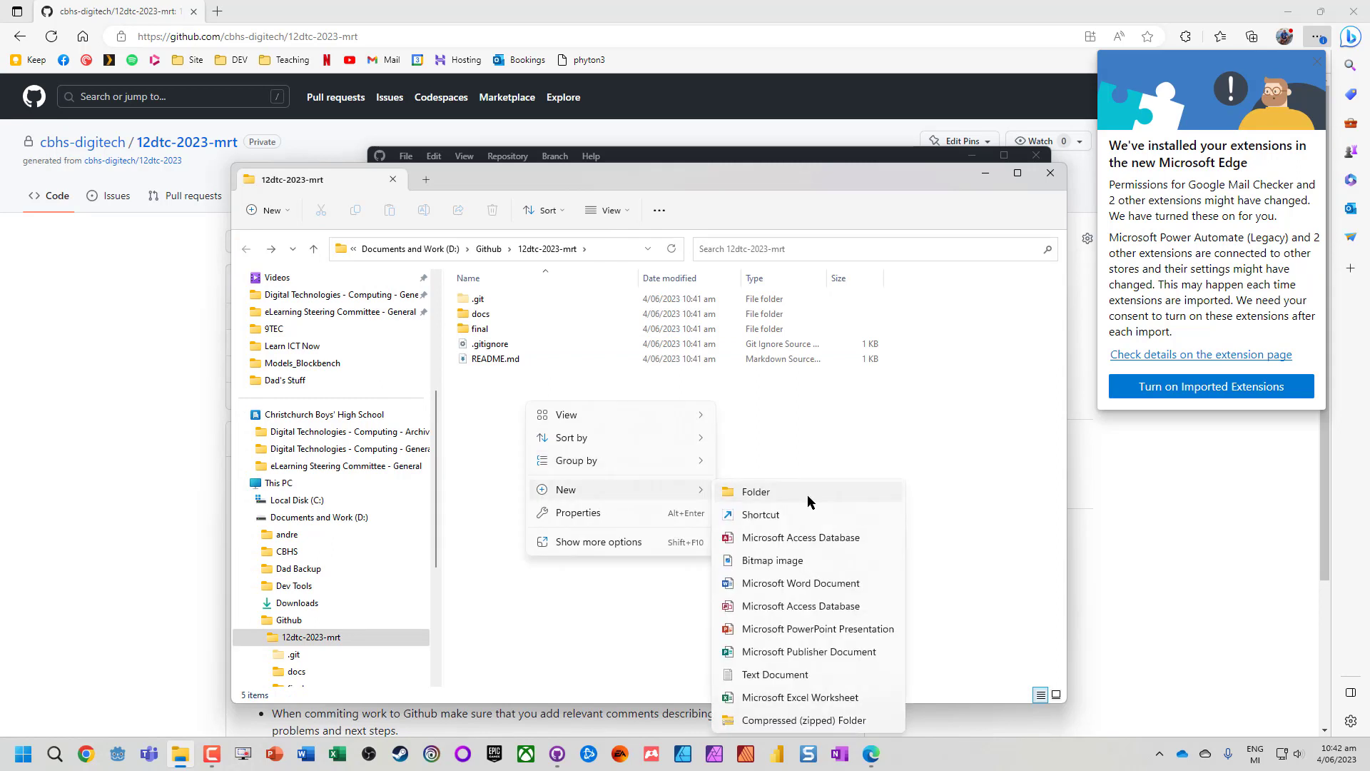
pyautogui.click(807, 494)
pyautogui.write('Mr')
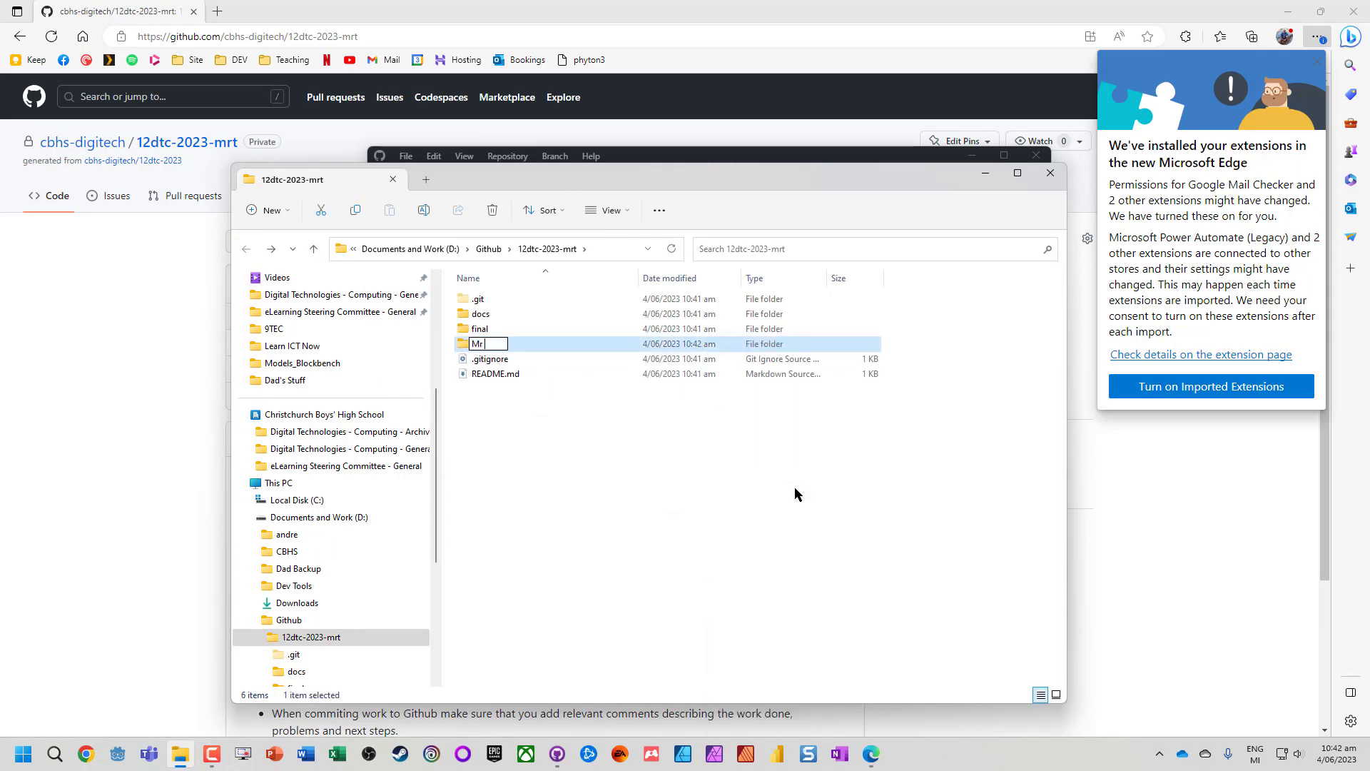
pyautogui.write('T')
pyautogui.press('Return')
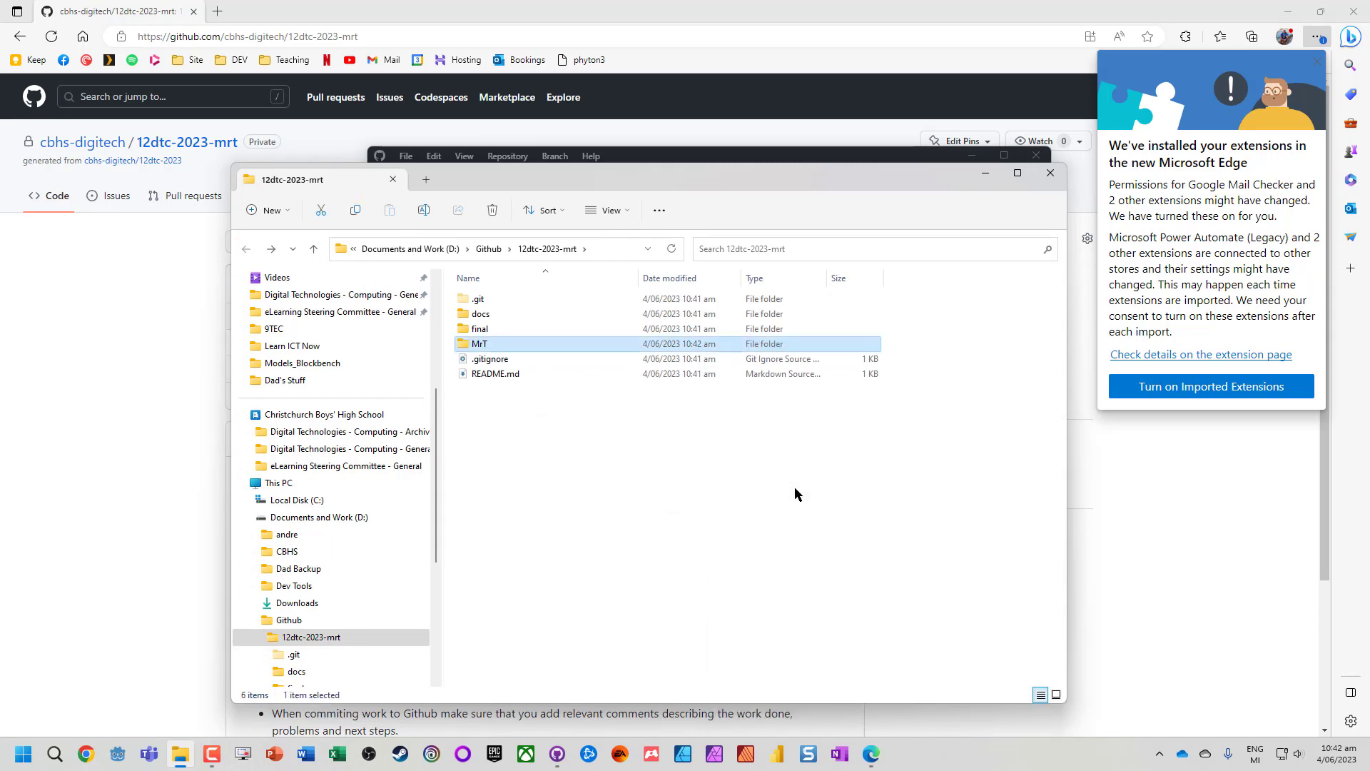
pyautogui.hotkey('ctrl', 'shift', 'n')
pyautogui.write('Mr')
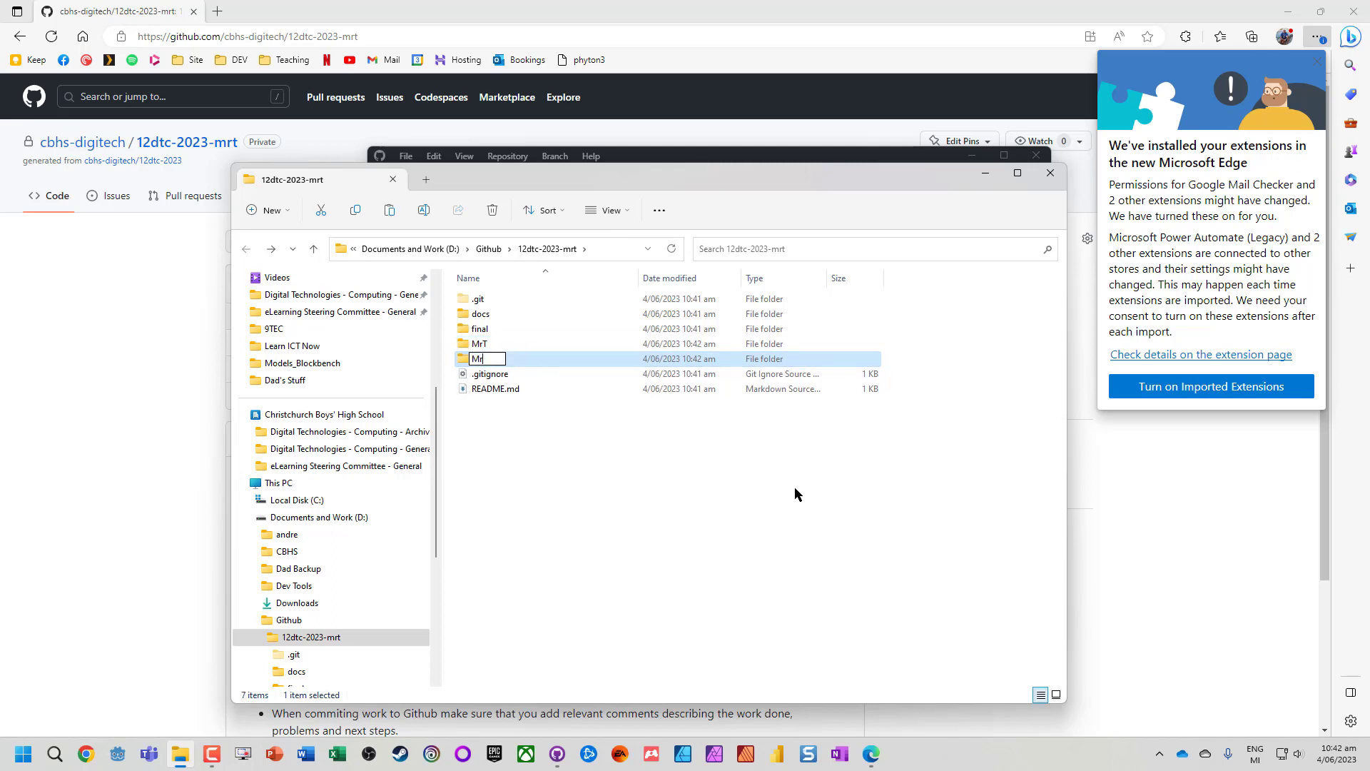
pyautogui.write('S')
pyautogui.press('Return')
# - Narrow the File Explorer window and arrange it side by side with the GitHub Desktop window
pyautogui.moveTo(472, 183); pyautogui.dragTo(394, 178)
pyautogui.moveTo(987, 252); pyautogui.dragTo(732, 251)
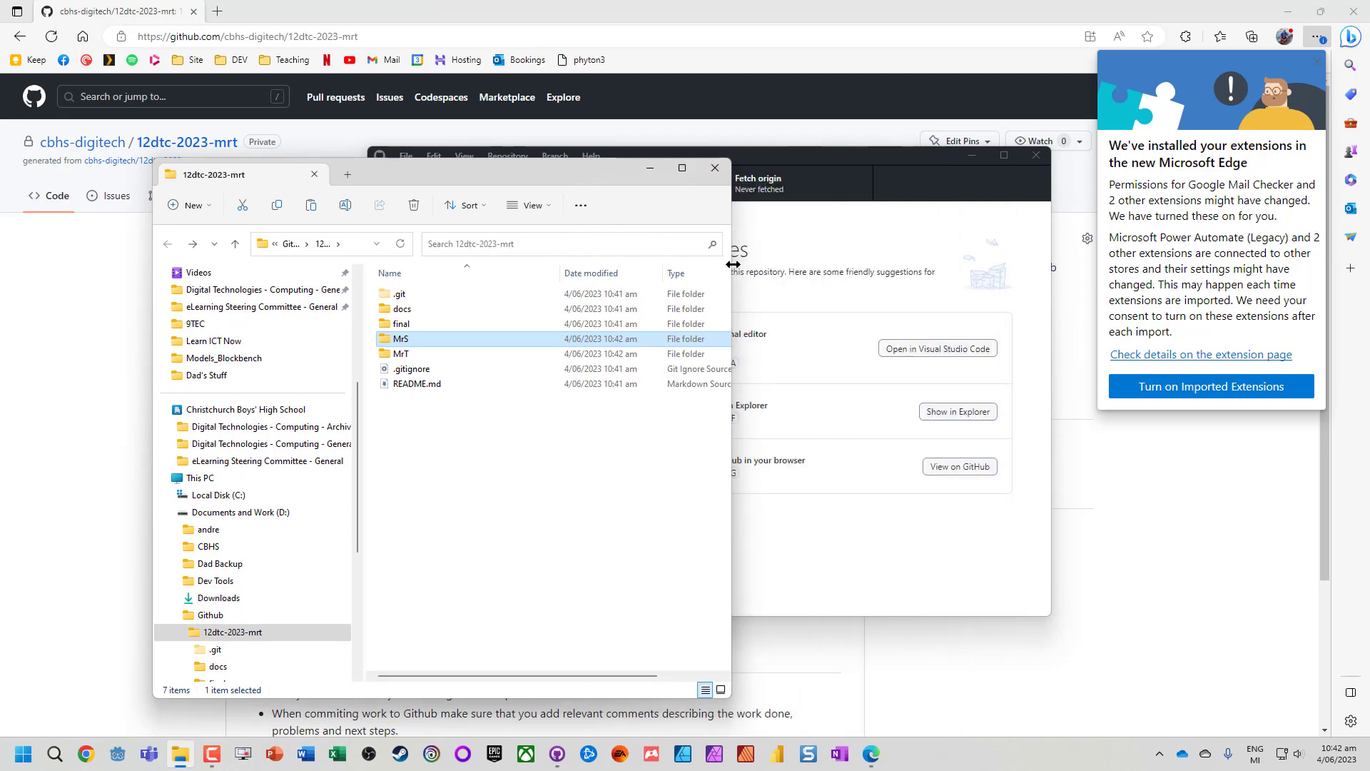
pyautogui.moveTo(828, 160); pyautogui.dragTo(958, 166)
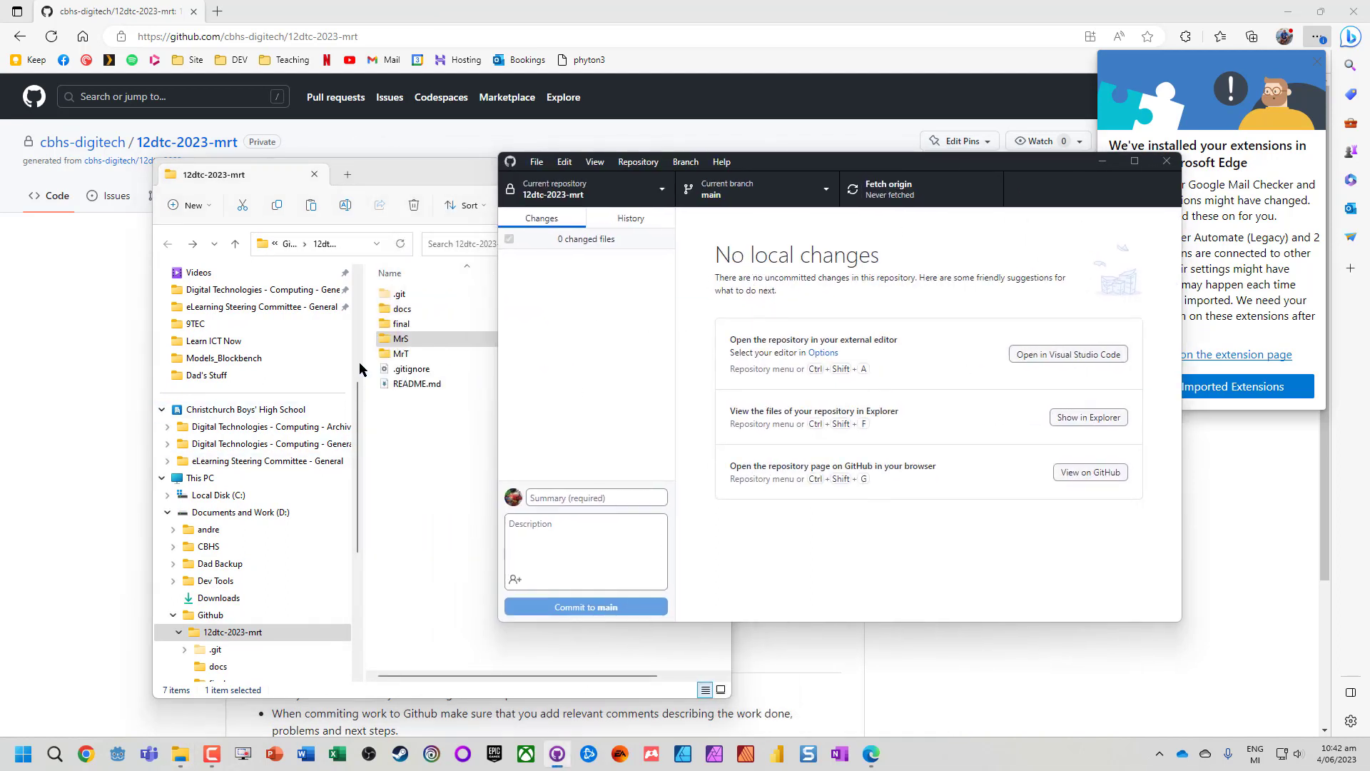
# - Create a text file named note.md in the MrT folder, accepting the extension change, and show the pending change in GitHub Desktop
pyautogui.click(397, 339)
pyautogui.click(401, 354)
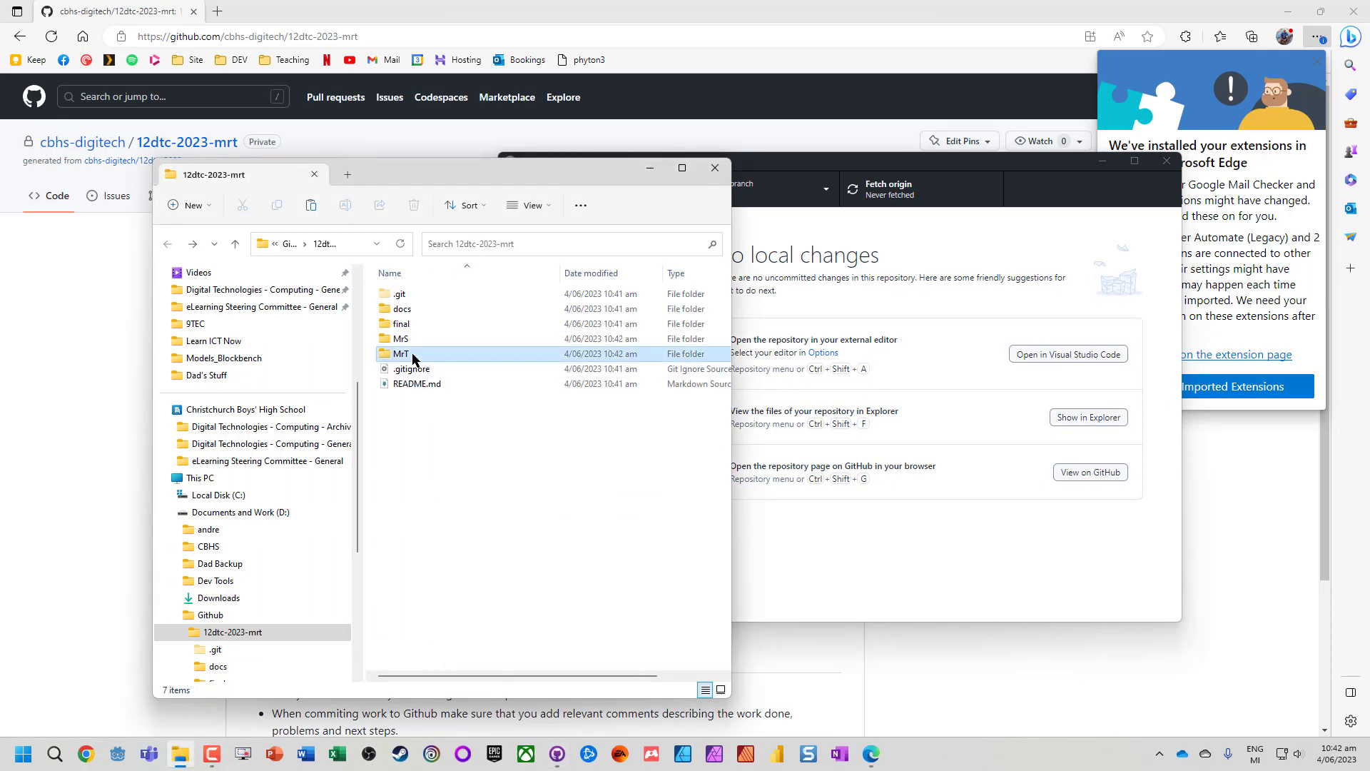
pyautogui.doubleClick(401, 354)
pyautogui.rightClick(432, 346)
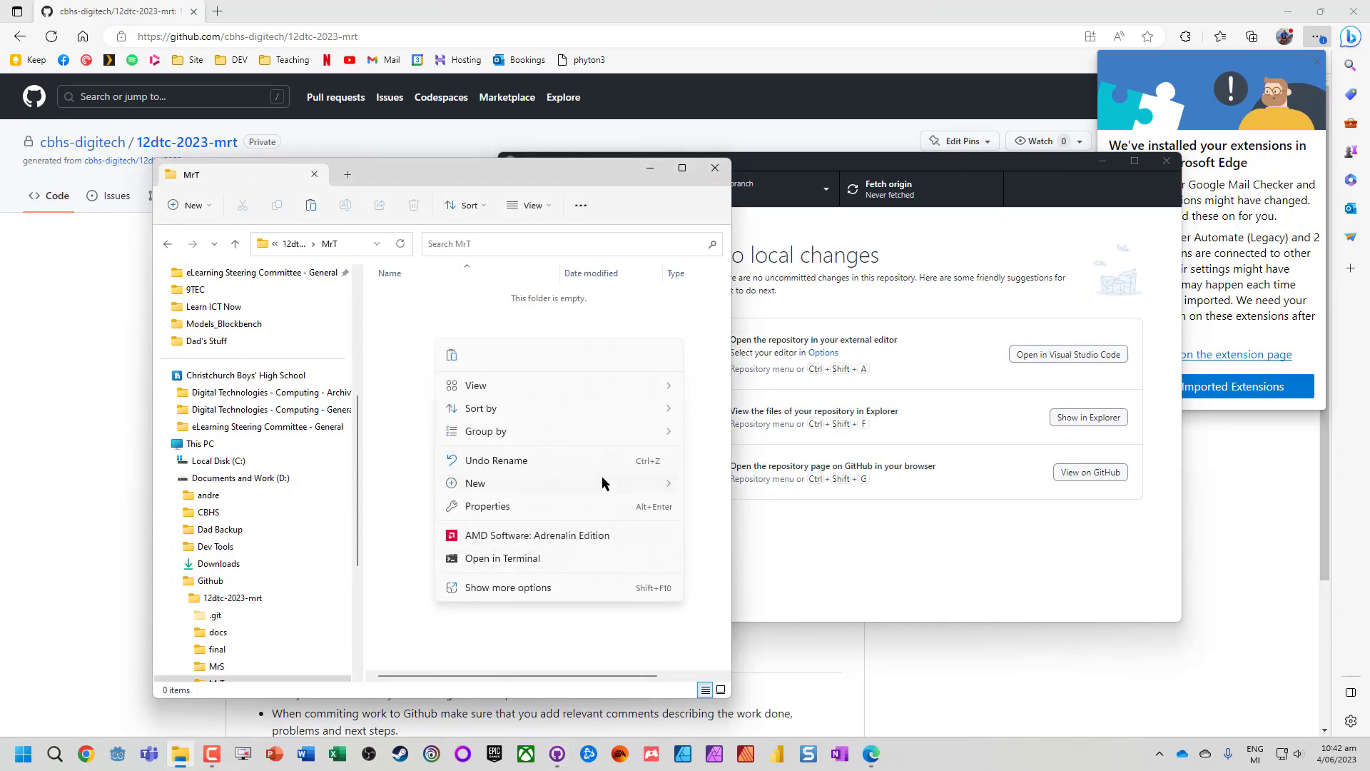
pyautogui.moveTo(633, 486)
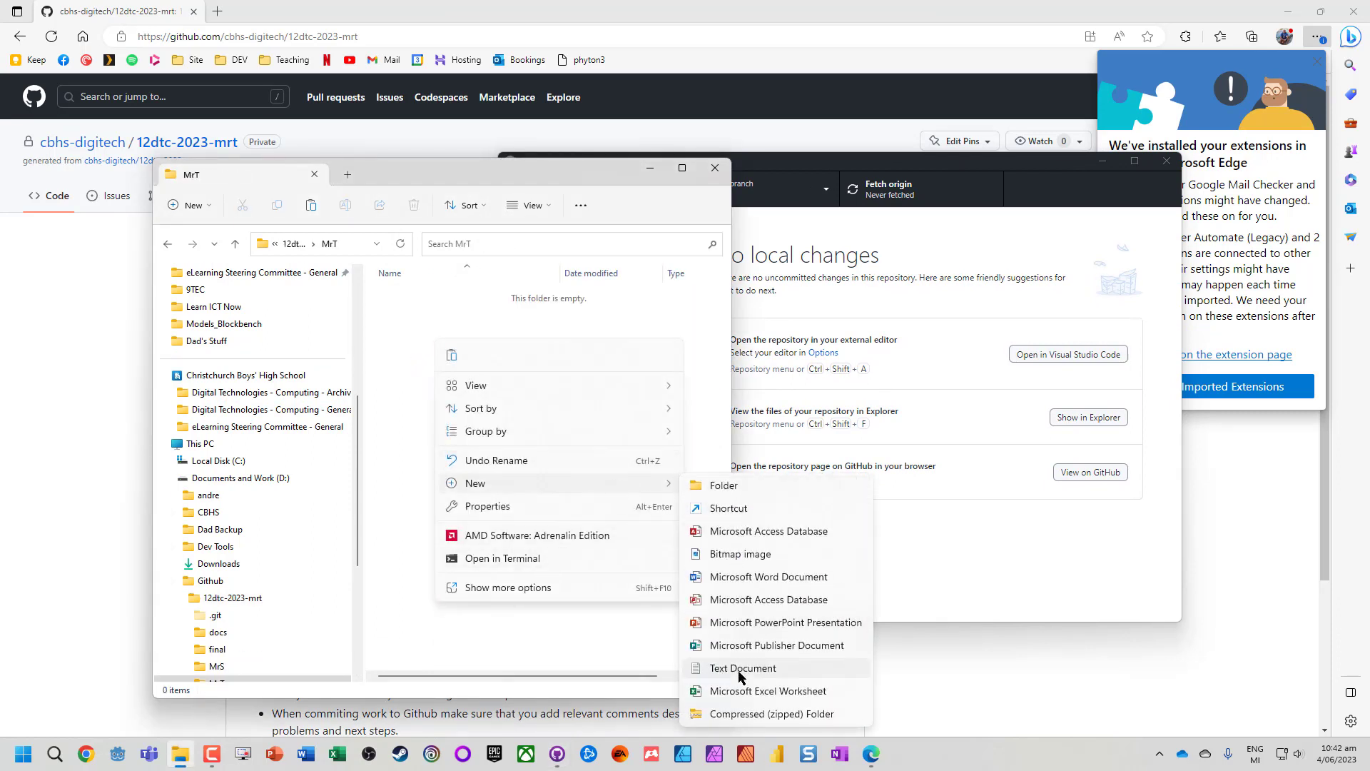
pyautogui.click(740, 669)
pyautogui.write('E.txt')
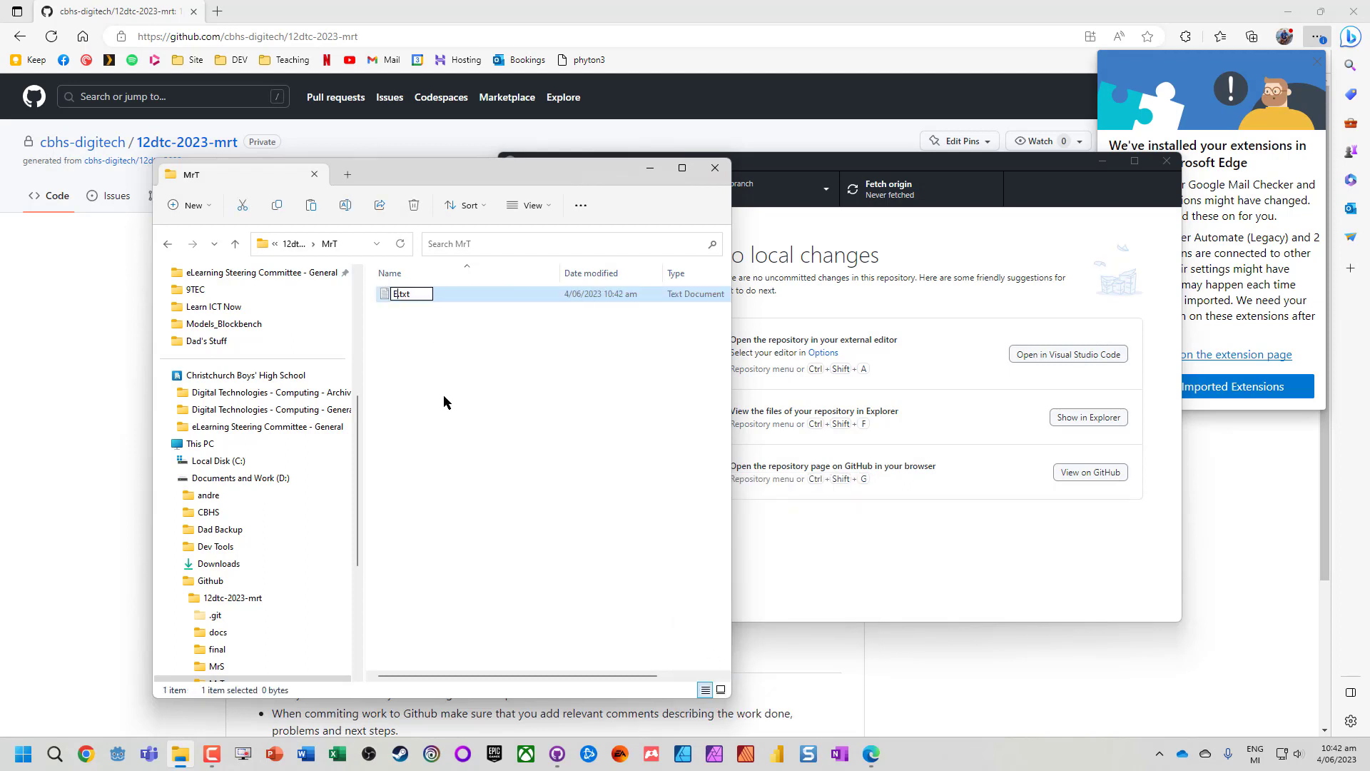
pyautogui.hotkey('ctrl', 'a')
pyautogui.write('note.md')
pyautogui.press('Return')
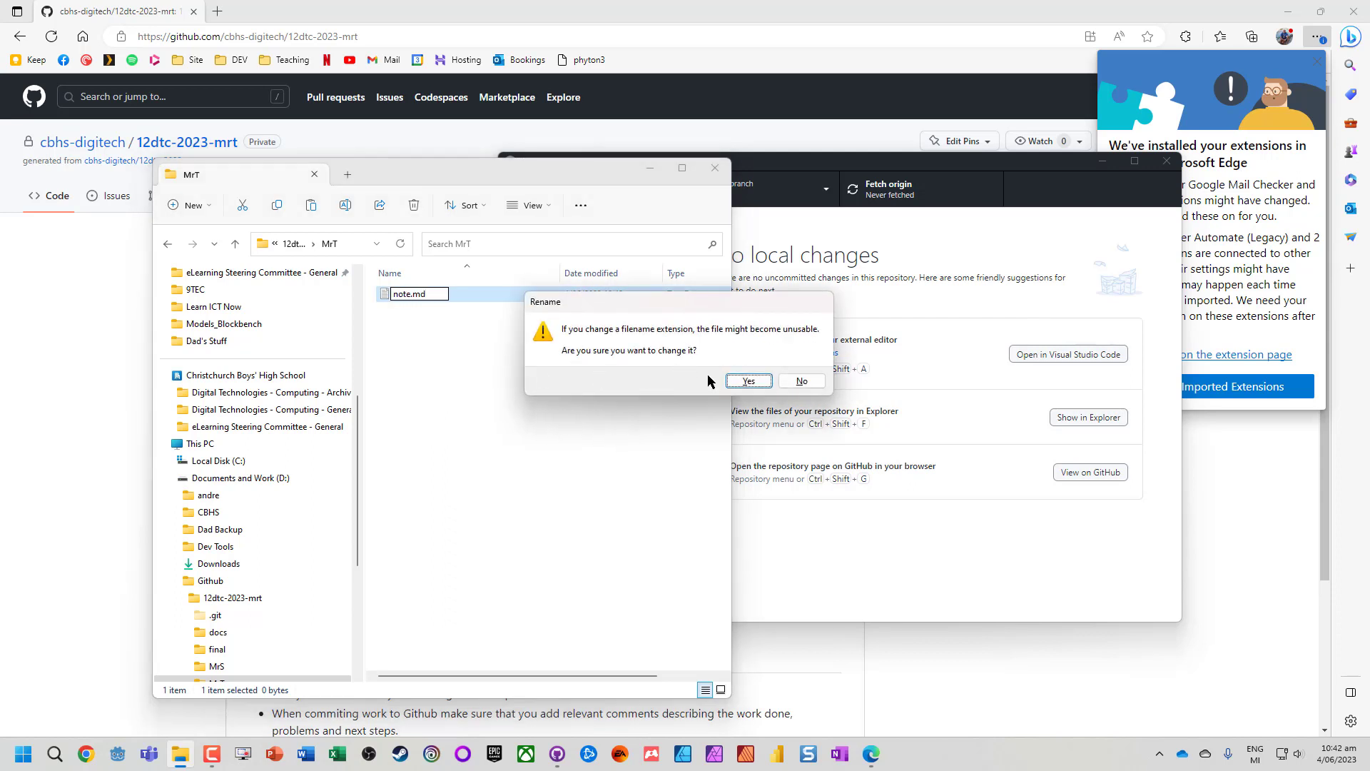
pyautogui.click(745, 379)
pyautogui.click(835, 363)
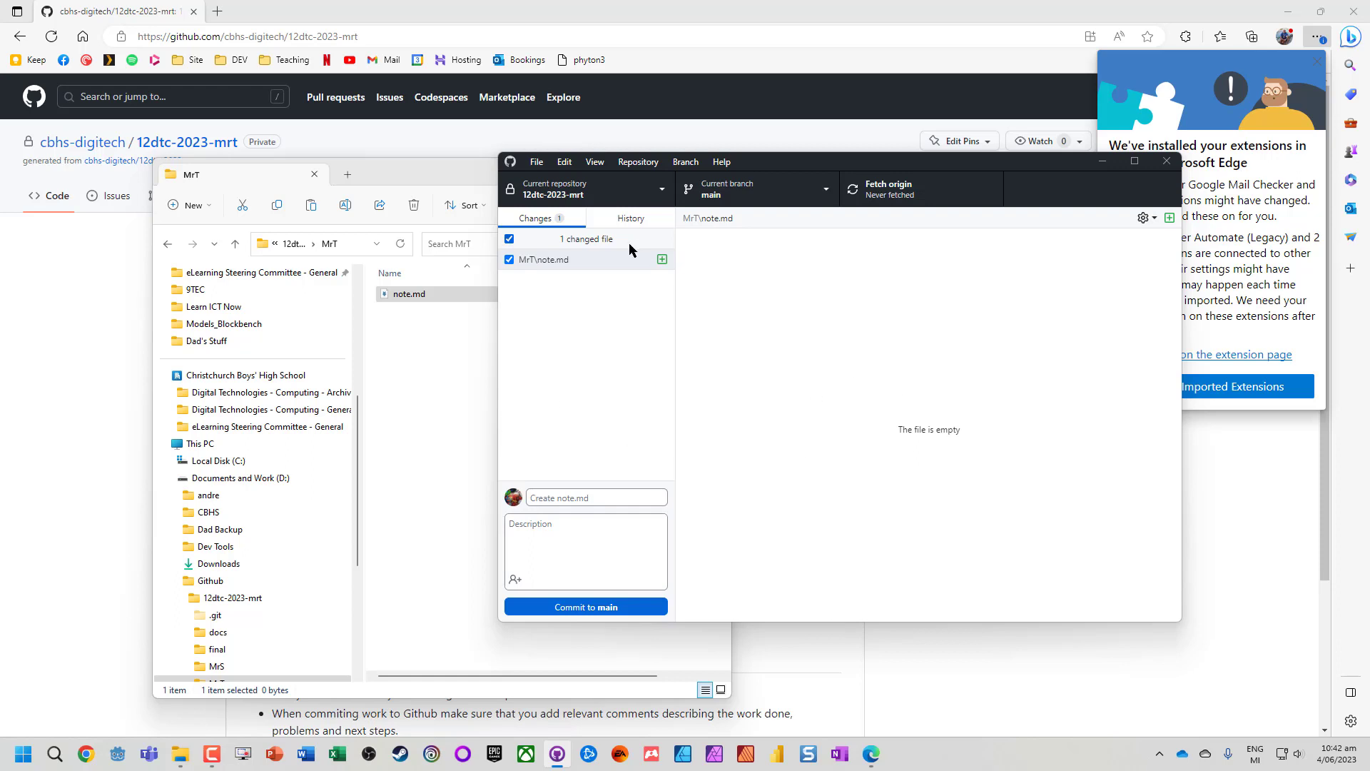
pyautogui.click(562, 499)
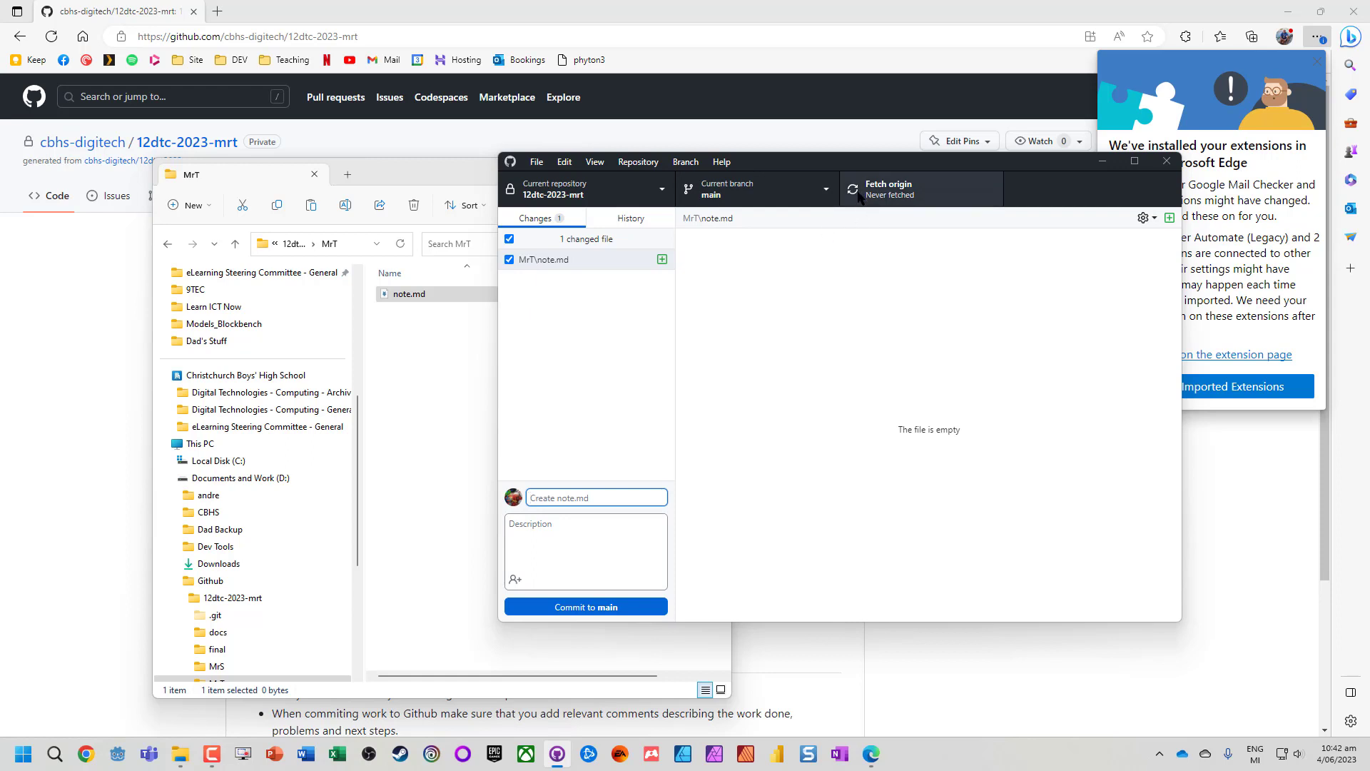
# - Return to File Explorer, copy the full path of the MrT folder and widen the window
pyautogui.click(448, 382)
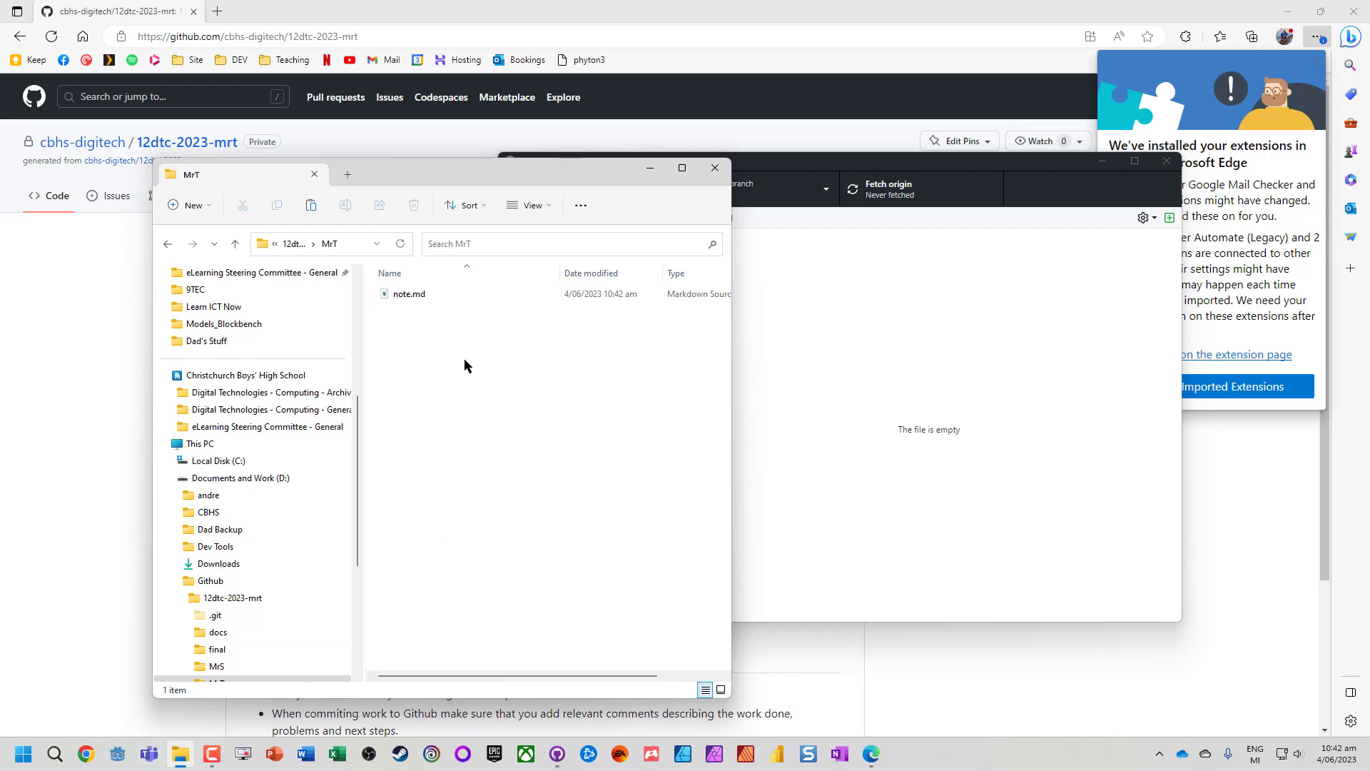
pyautogui.click(363, 247)
pyautogui.hotkey('ctrl', 'c')
pyautogui.moveTo(730, 308); pyautogui.dragTo(963, 308)
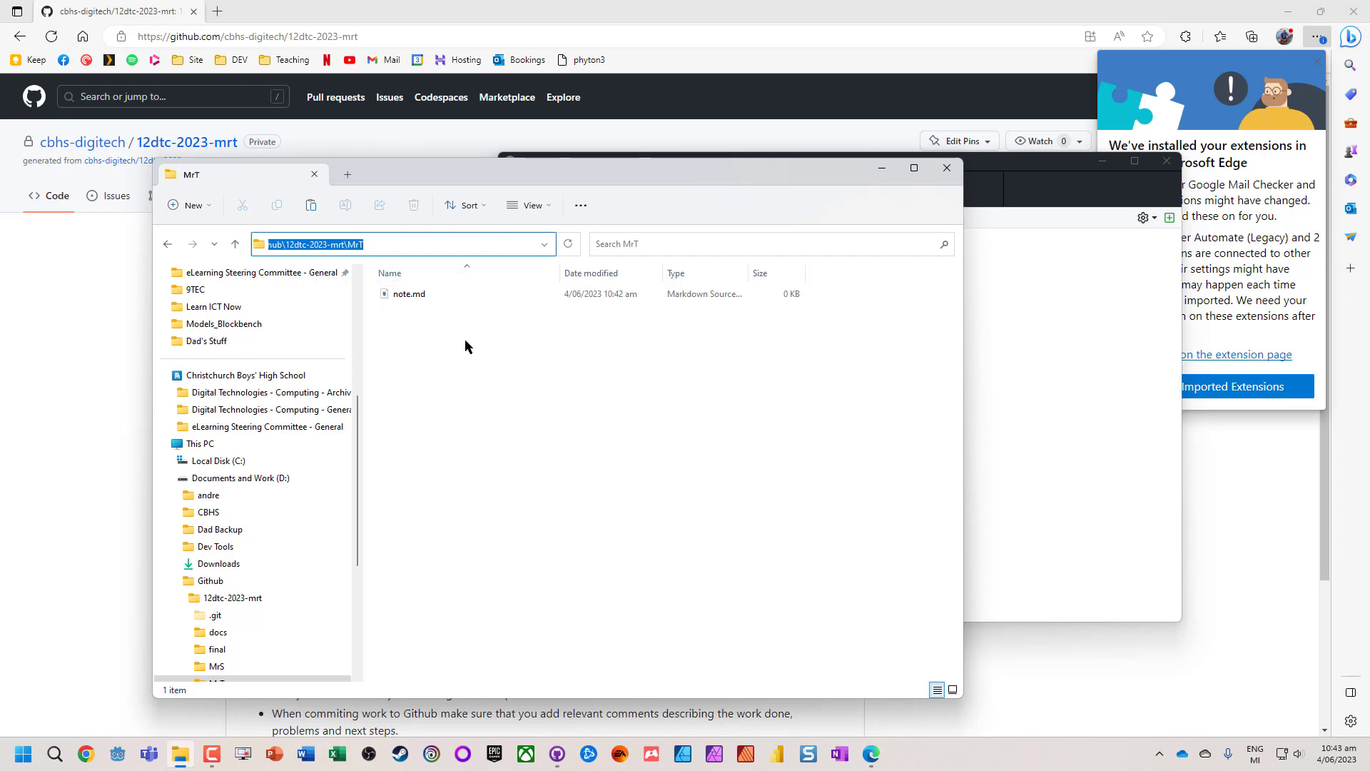
# - Launch Godot, start a new project and set its path to D:\Github\12dtc-2023-mrt\MrT
pyautogui.click(118, 754)
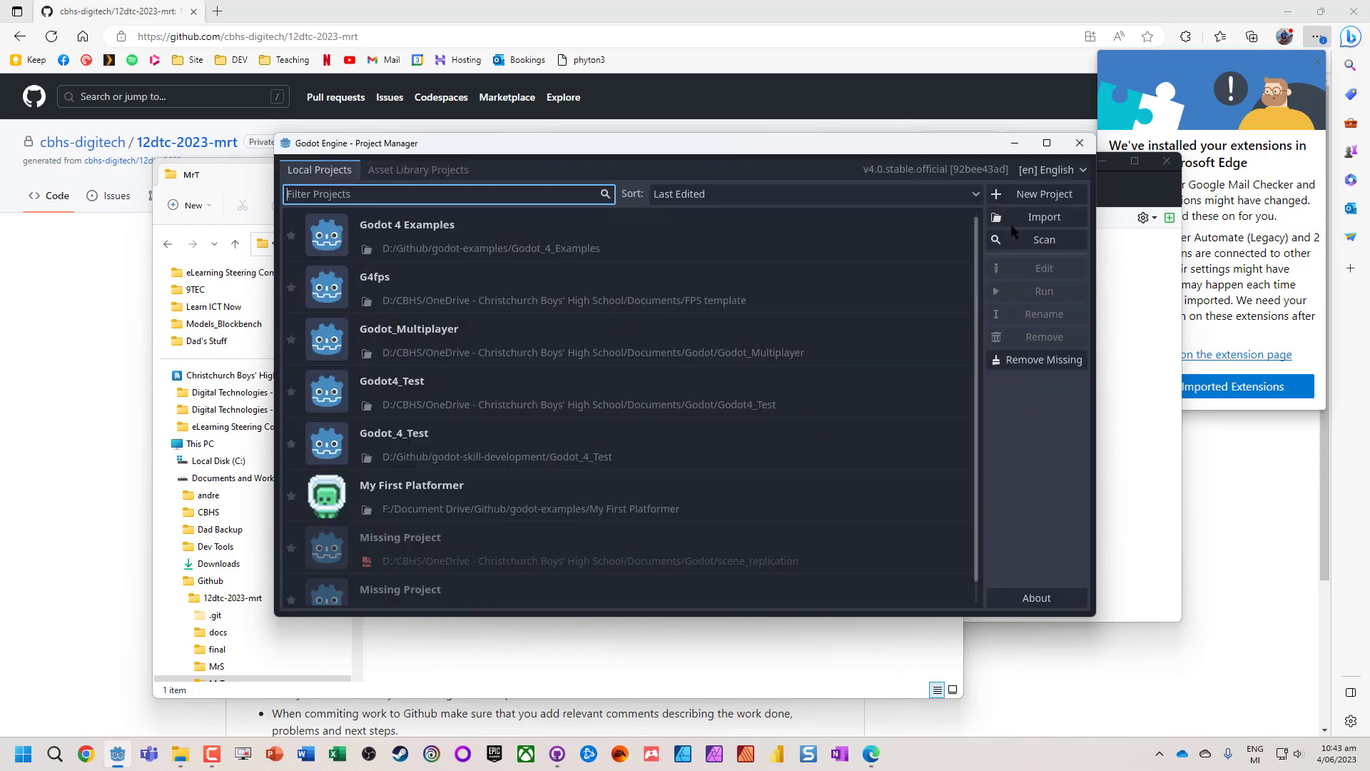
pyautogui.click(1040, 196)
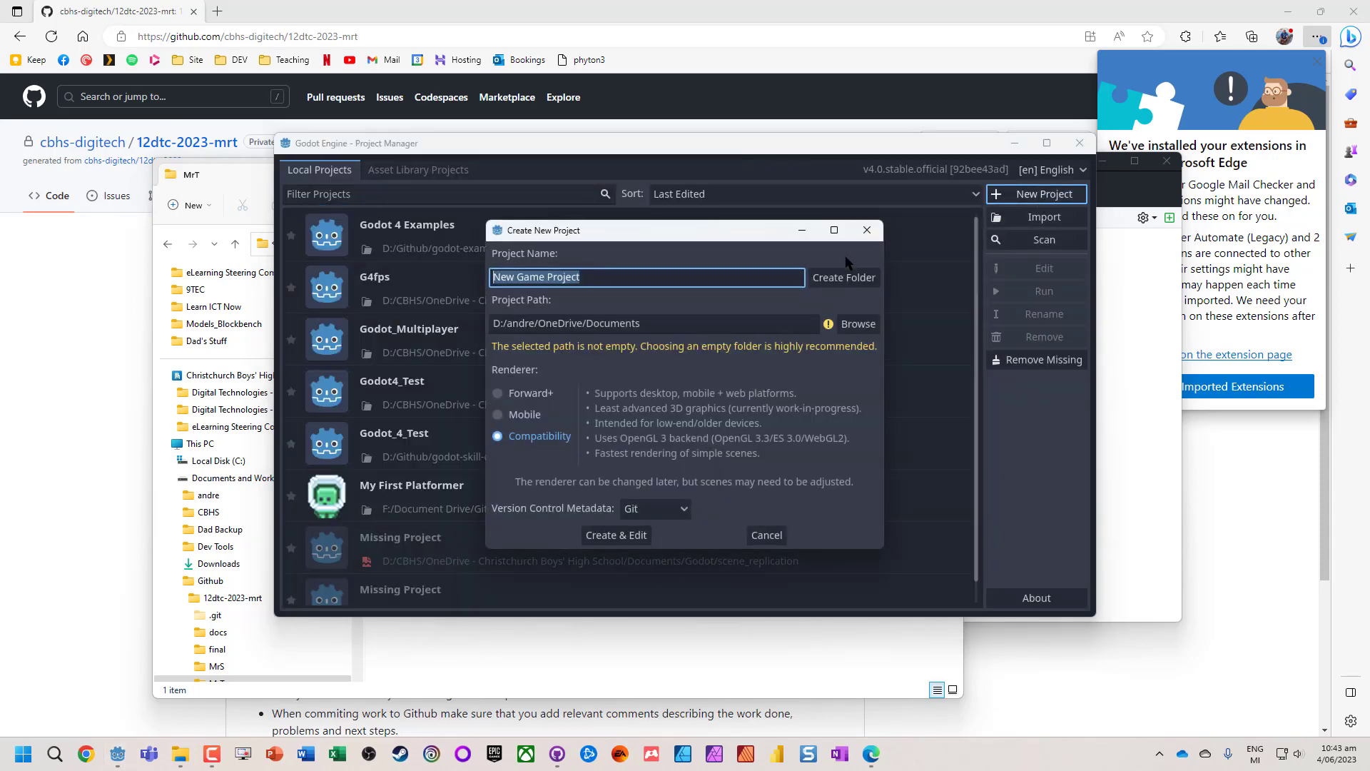
pyautogui.click(856, 324)
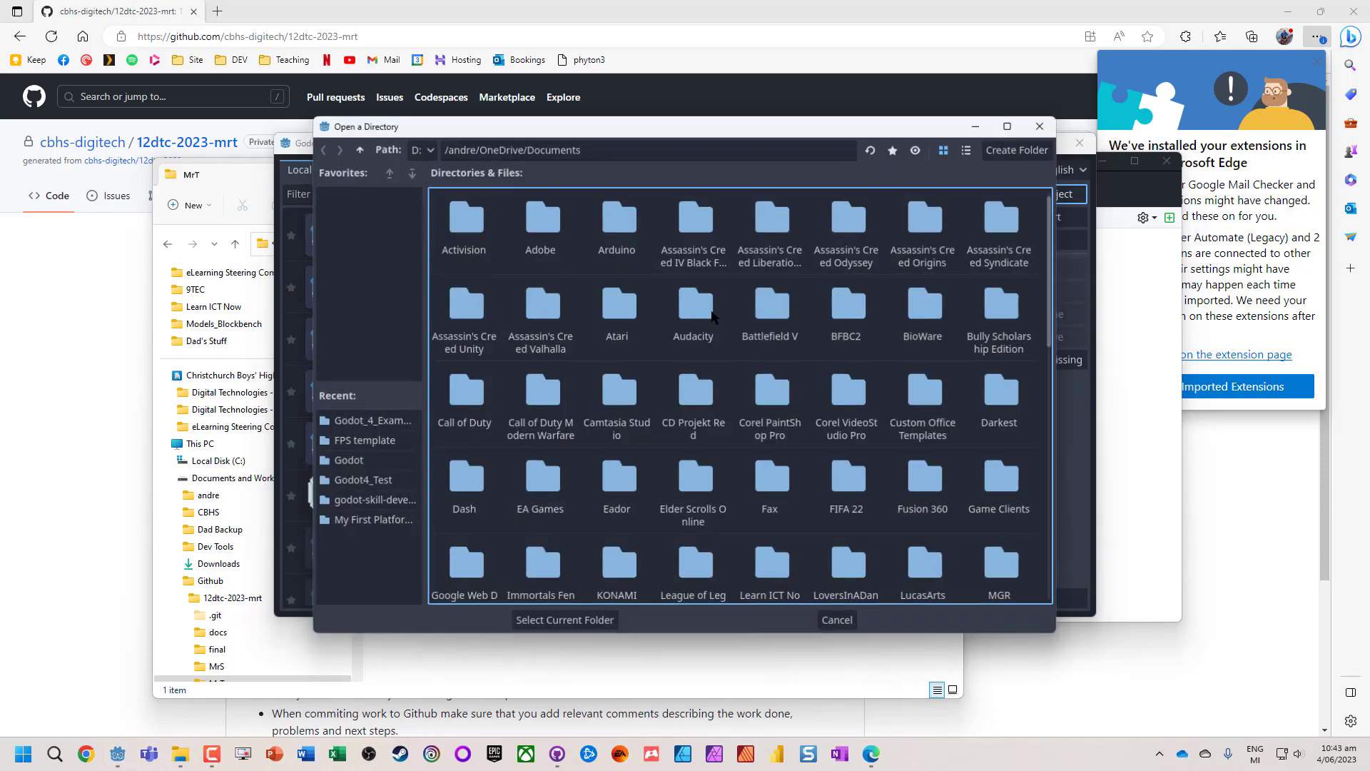
pyautogui.tripleClick(633, 143)
pyautogui.hotkey('ctrl', 'v')
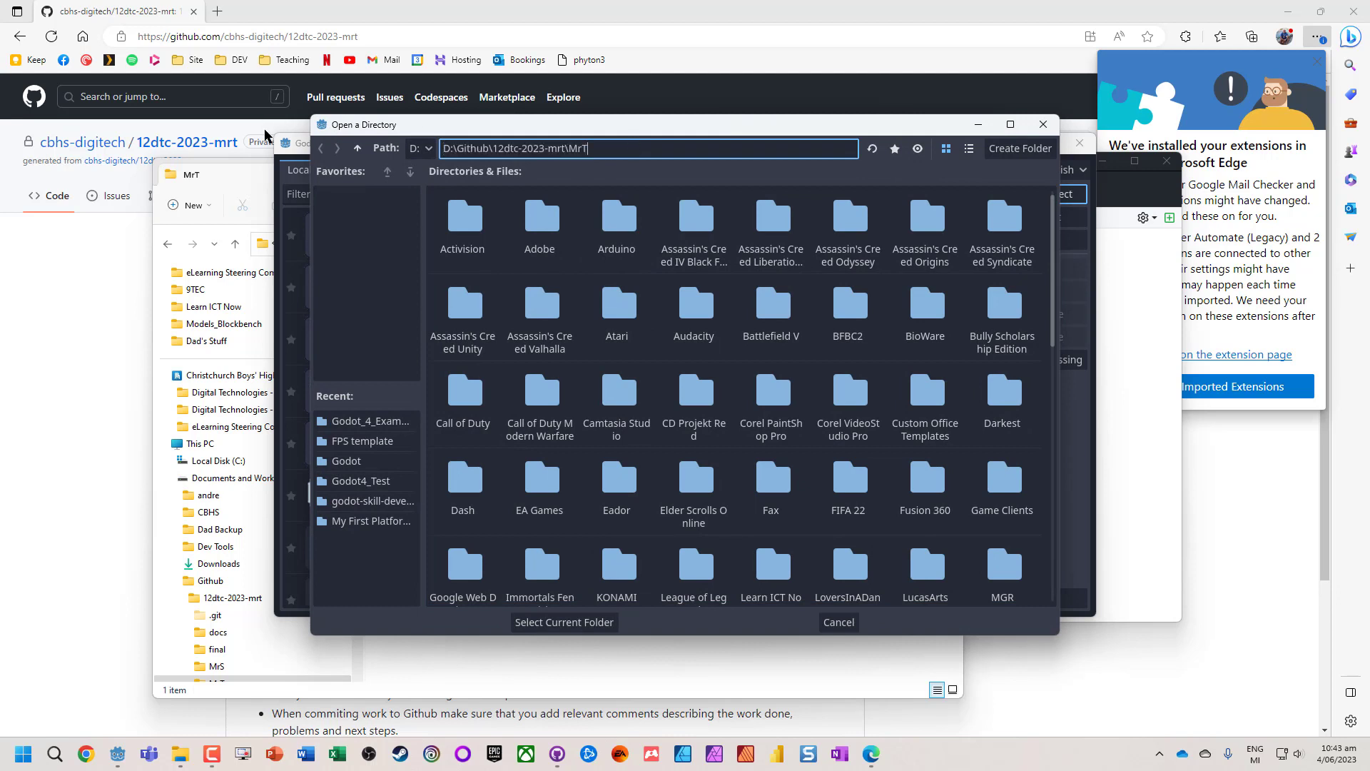
pyautogui.press('Return')
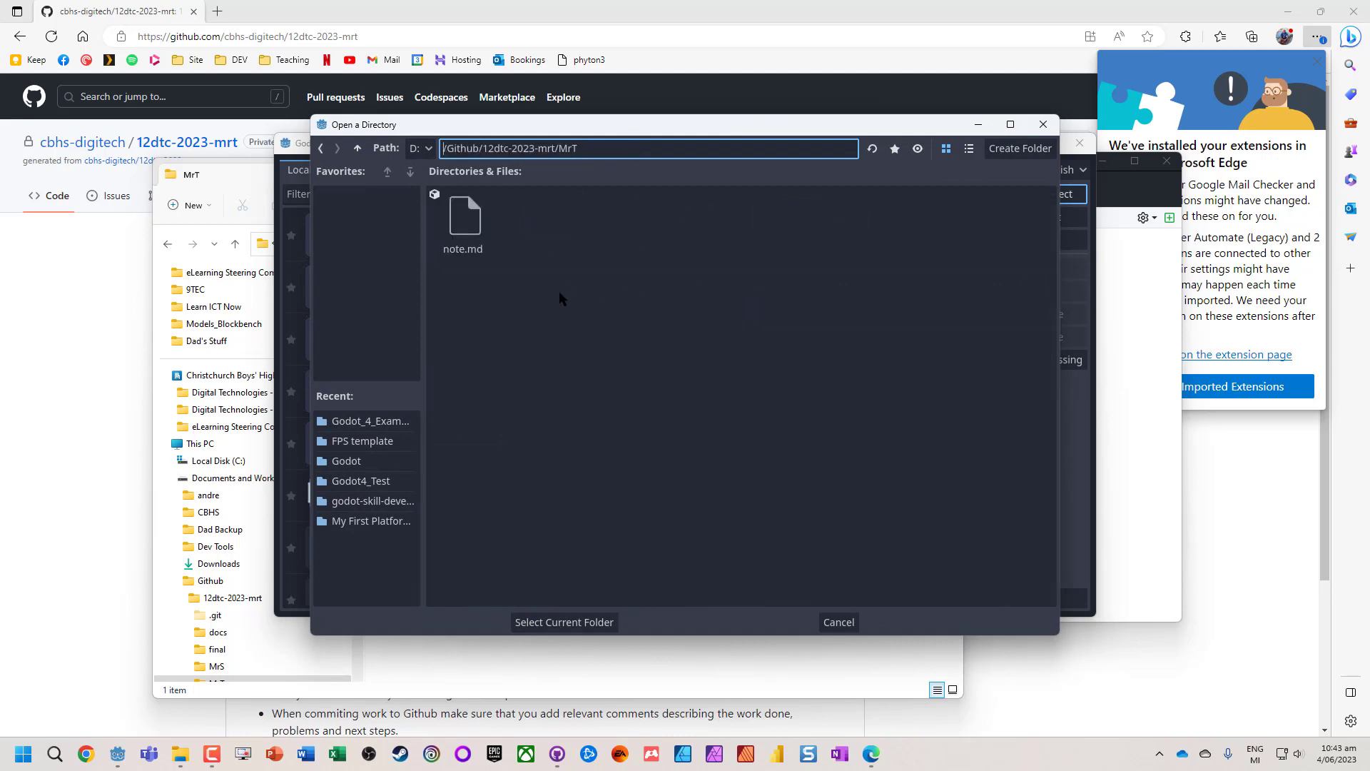
pyautogui.click(564, 623)
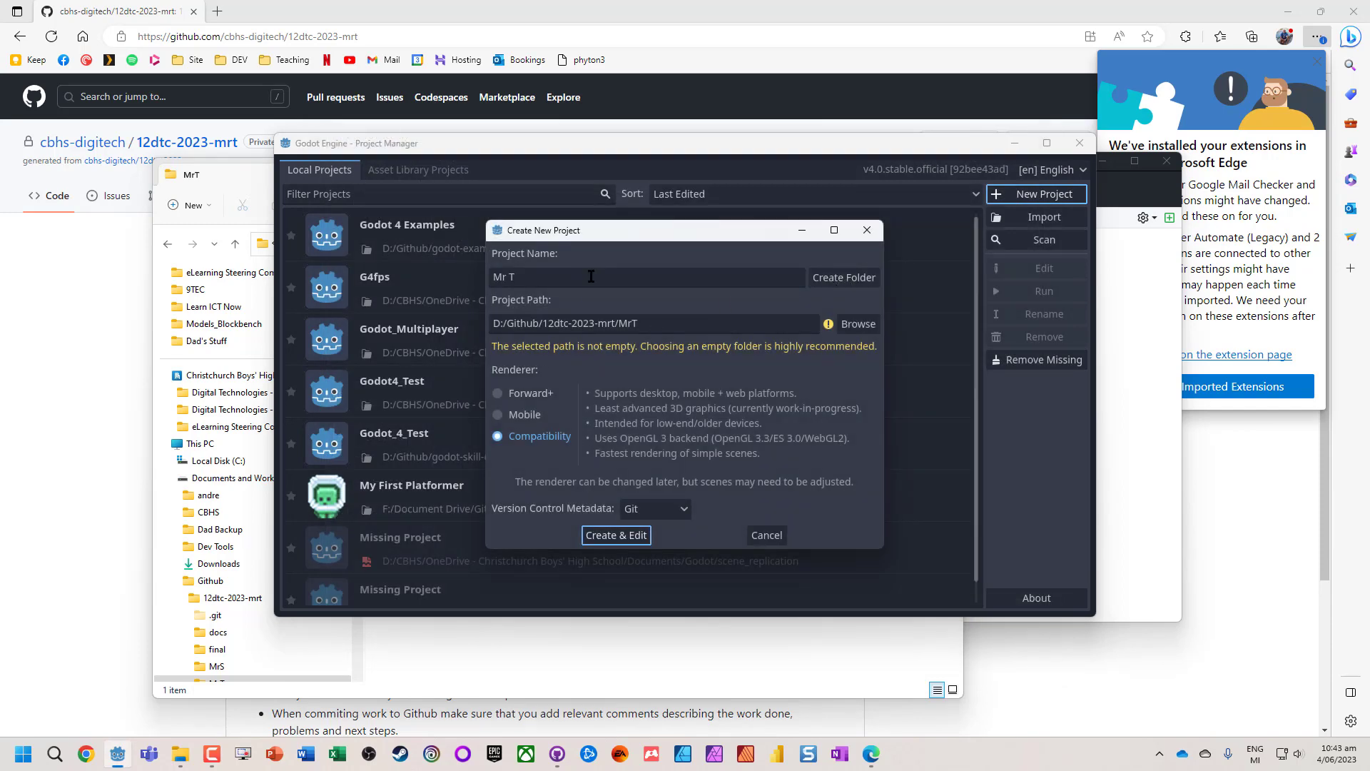
# - Name the project game_concept, create its own folder, then create the project and close the editor once it has loaded
pyautogui.moveTo(571, 279); pyautogui.dragTo(372, 276)
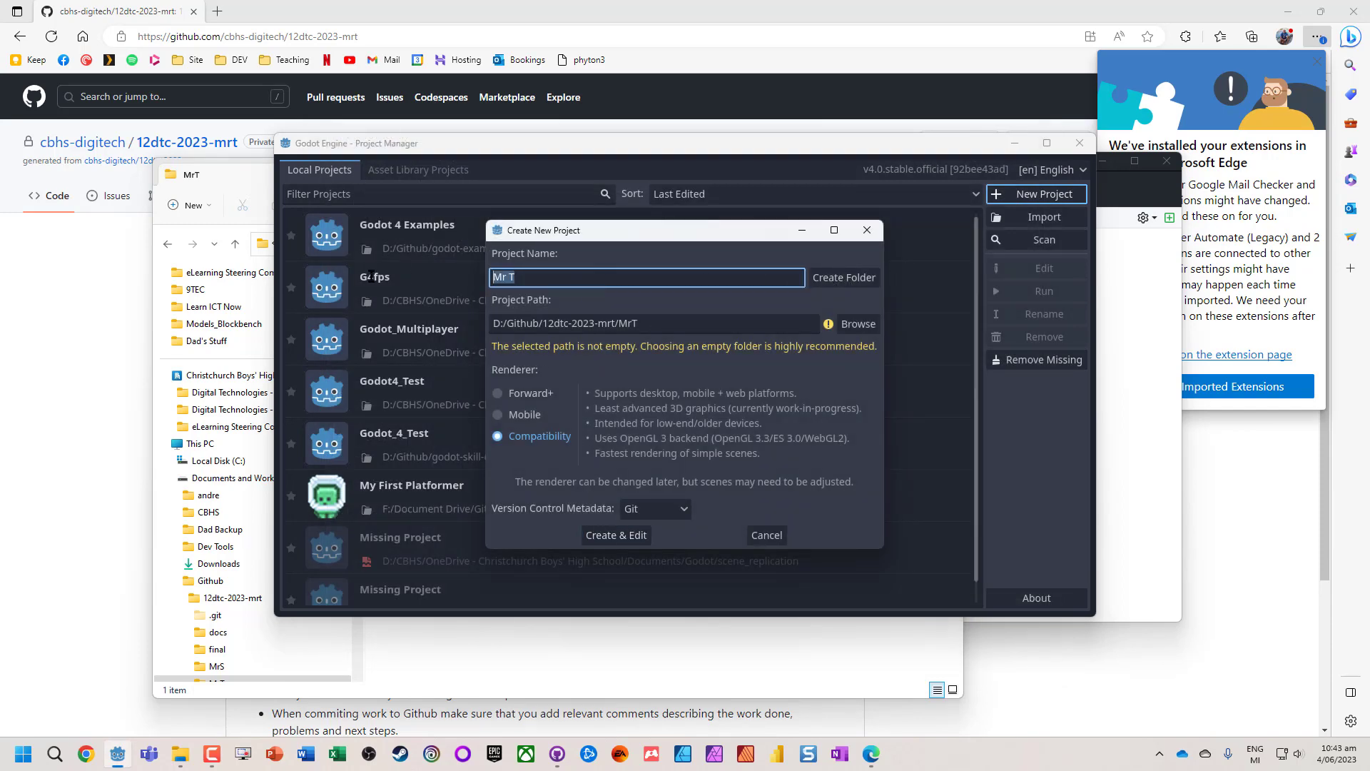
pyautogui.write('game_')
pyautogui.write('concept')
pyautogui.click(845, 277)
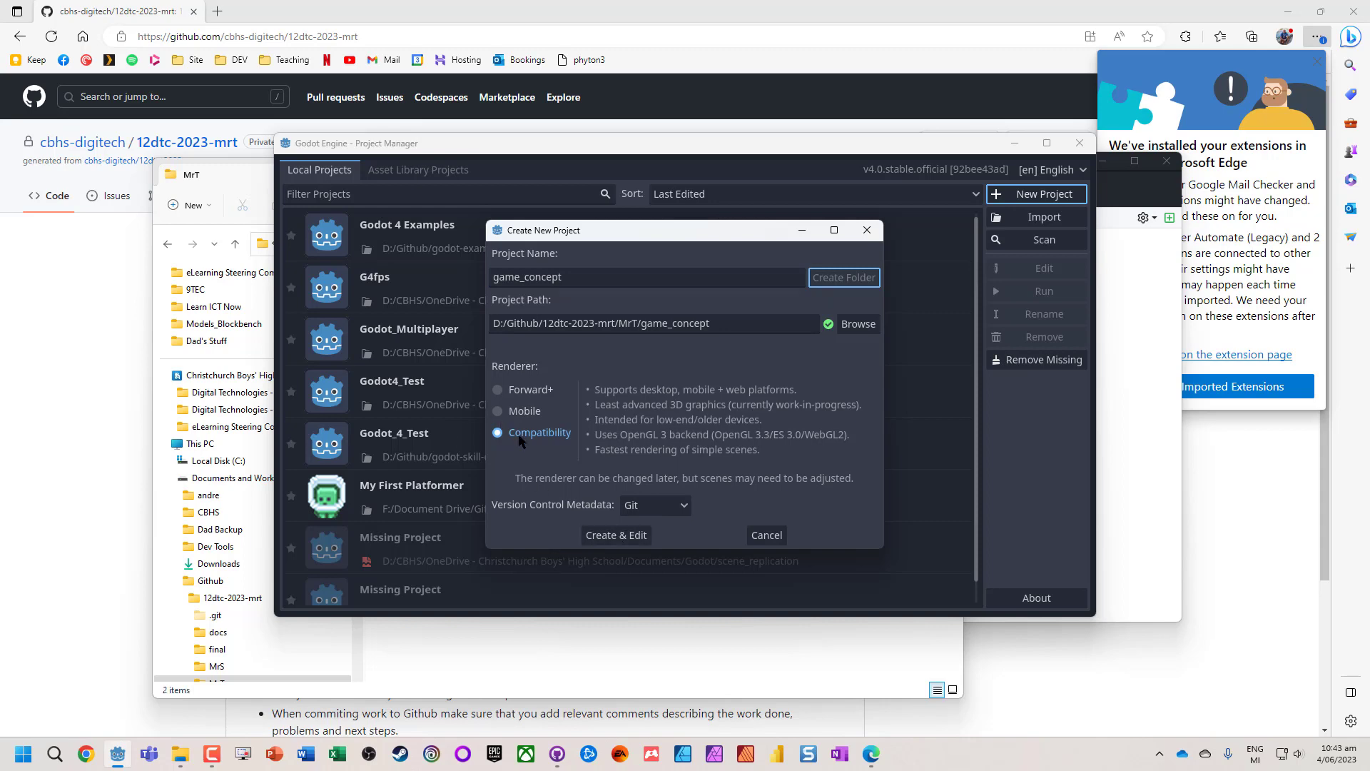
pyautogui.click(619, 535)
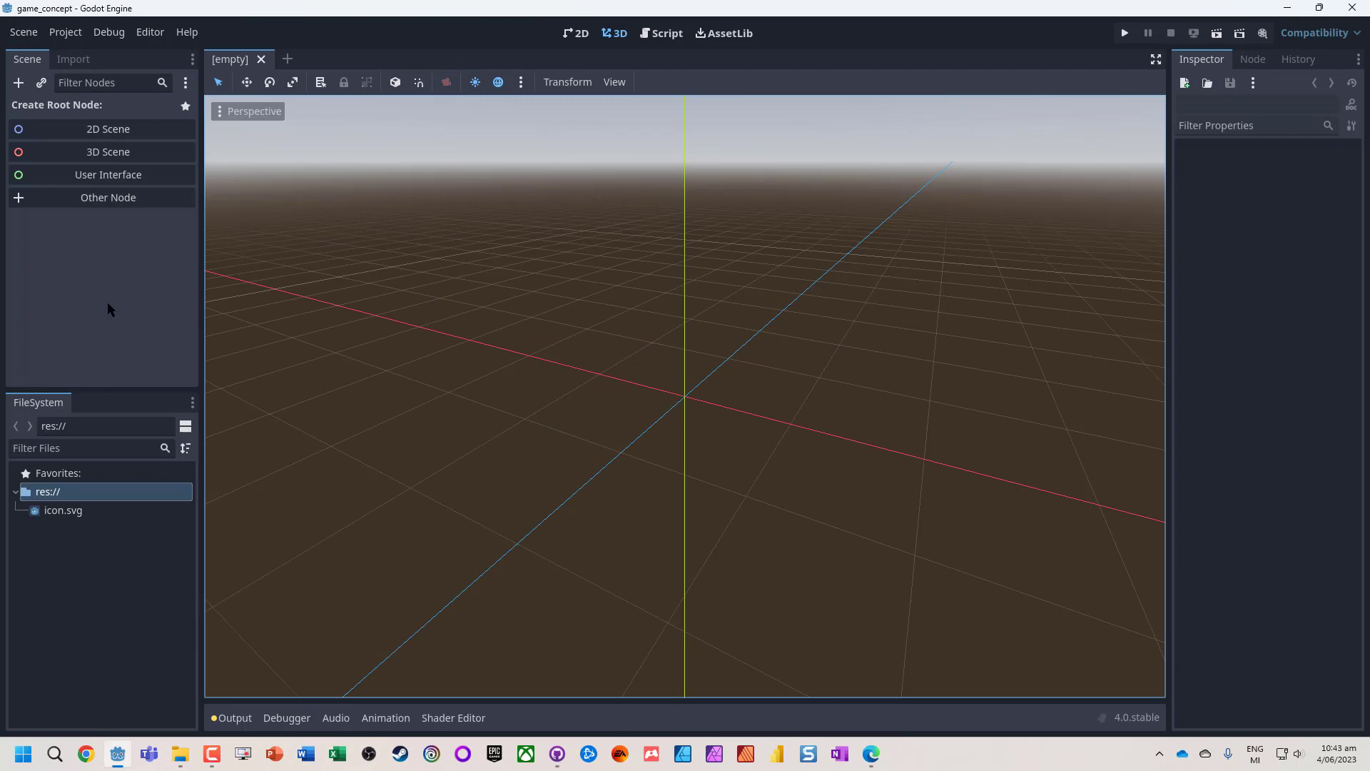
pyautogui.click(1354, 9)
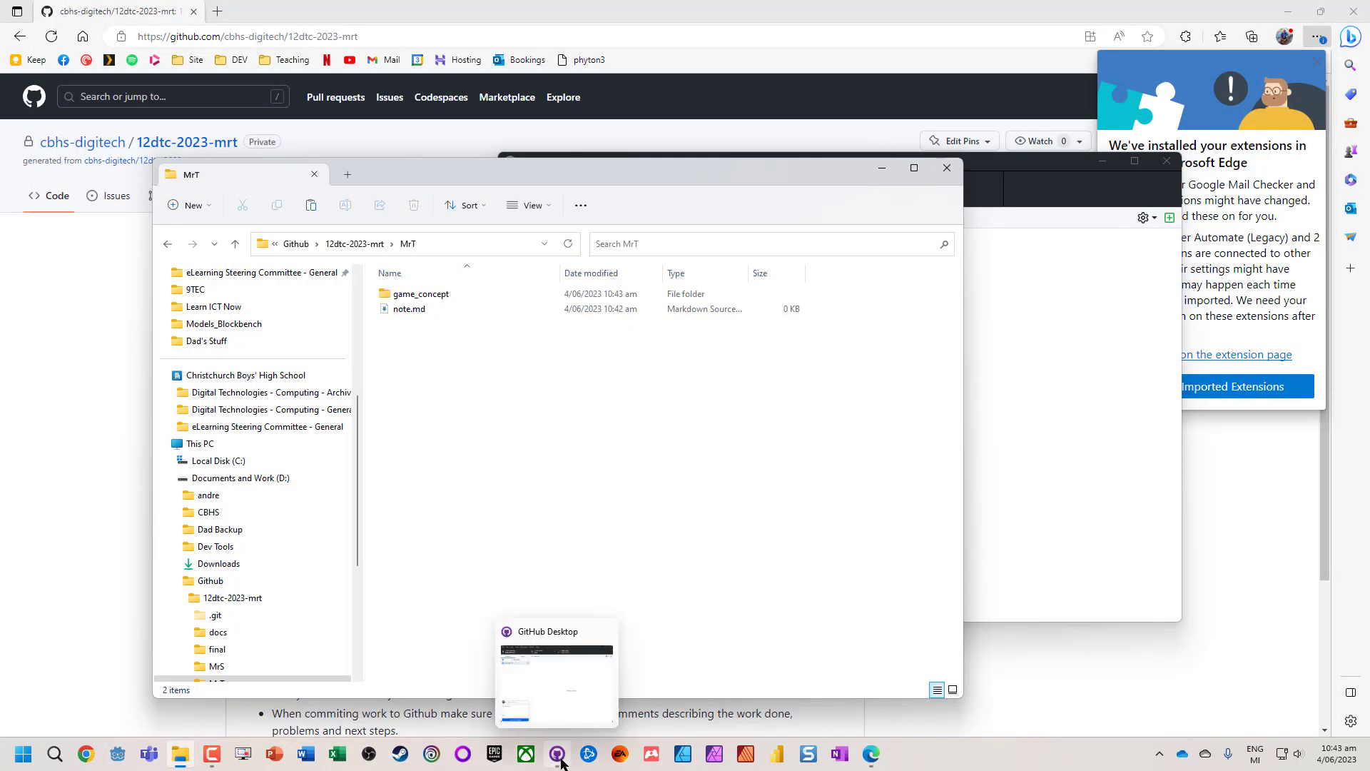
# - Switch to GitHub Desktop and enter the commit summary "Created godot project for MrT"
pyautogui.click(564, 760)
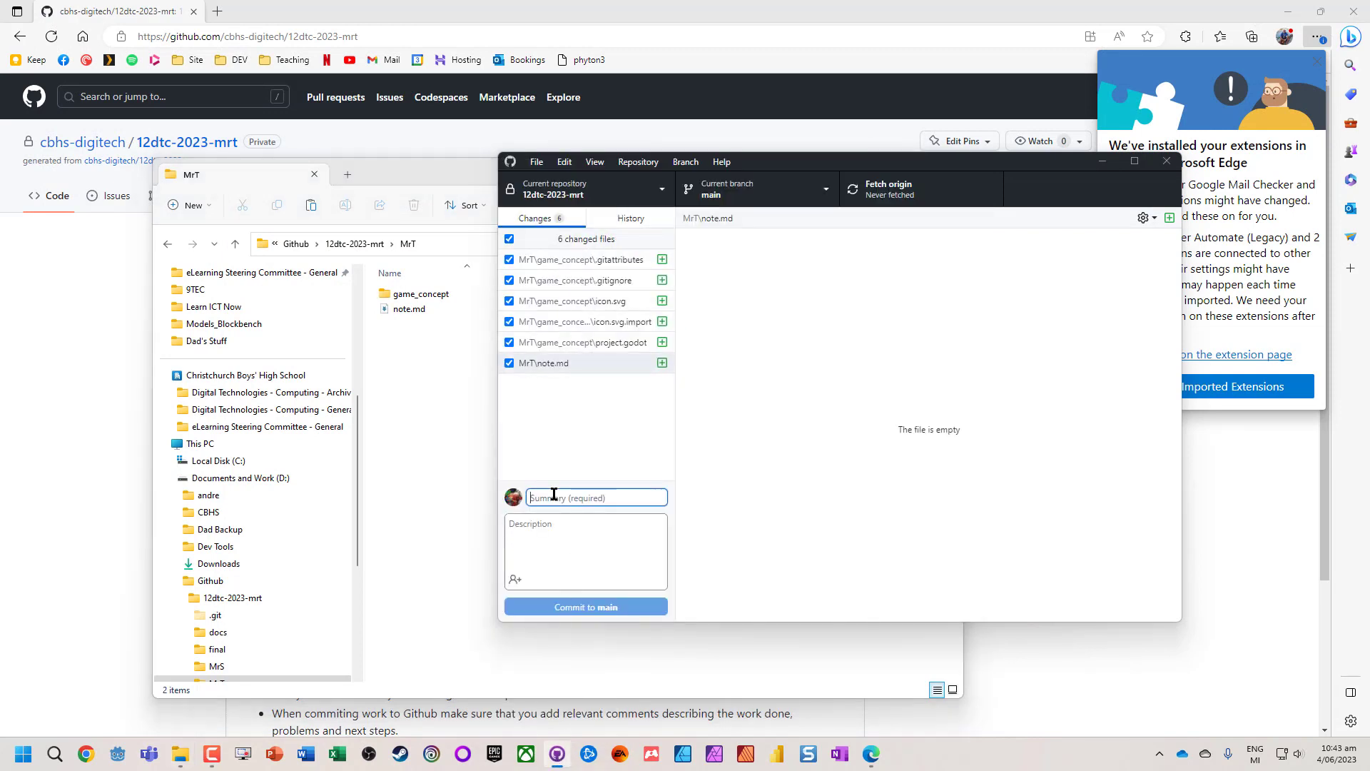
pyautogui.write('Crea')
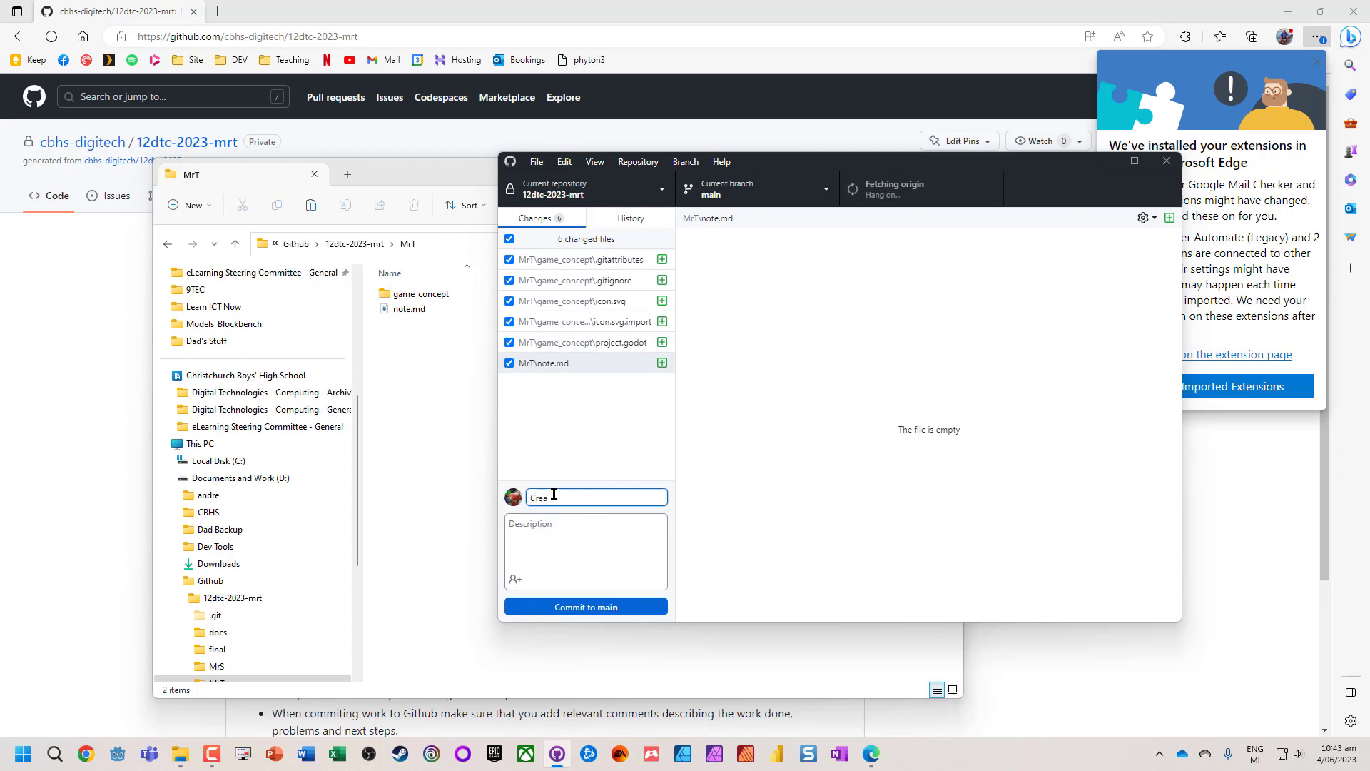
pyautogui.write('ted godot project for MrT')
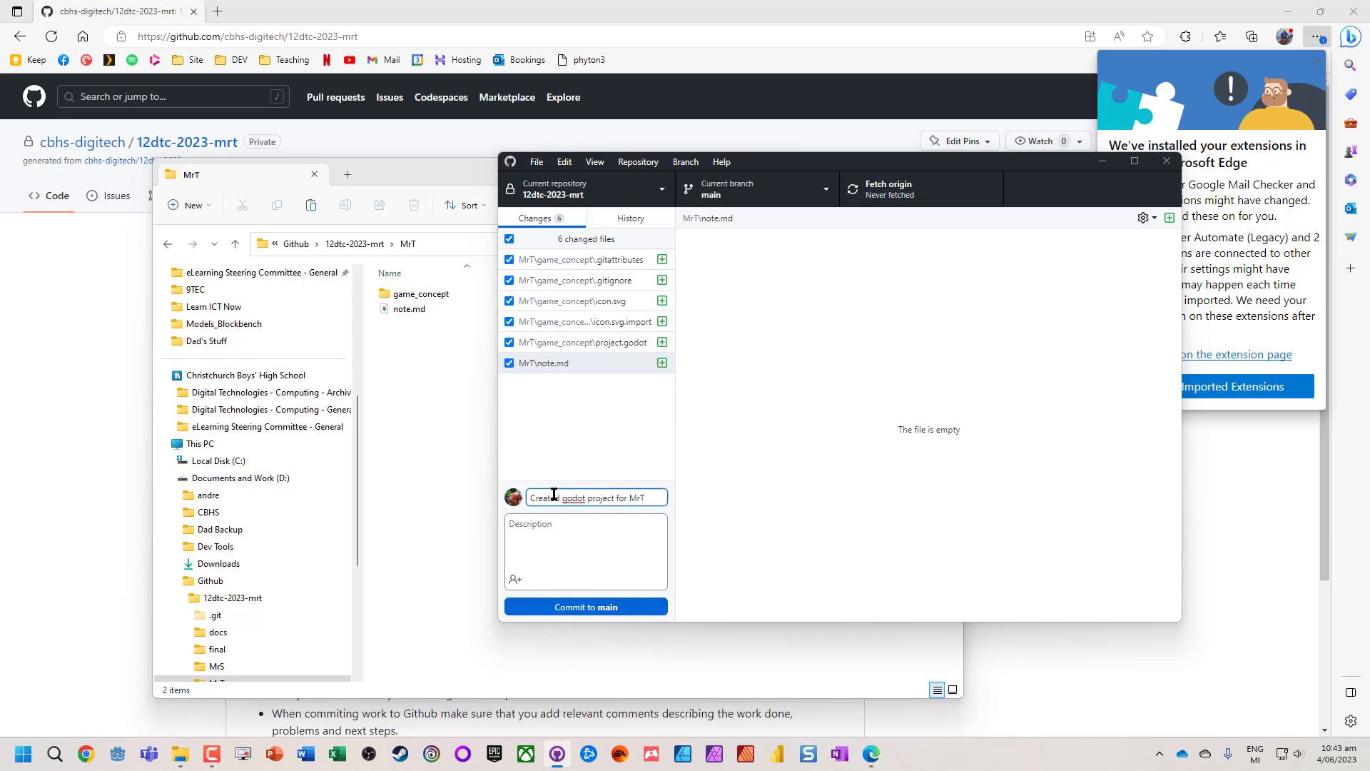
# - Add the description "Intial commit and creation of Godot project." and commit the changed files to main
pyautogui.click(561, 550)
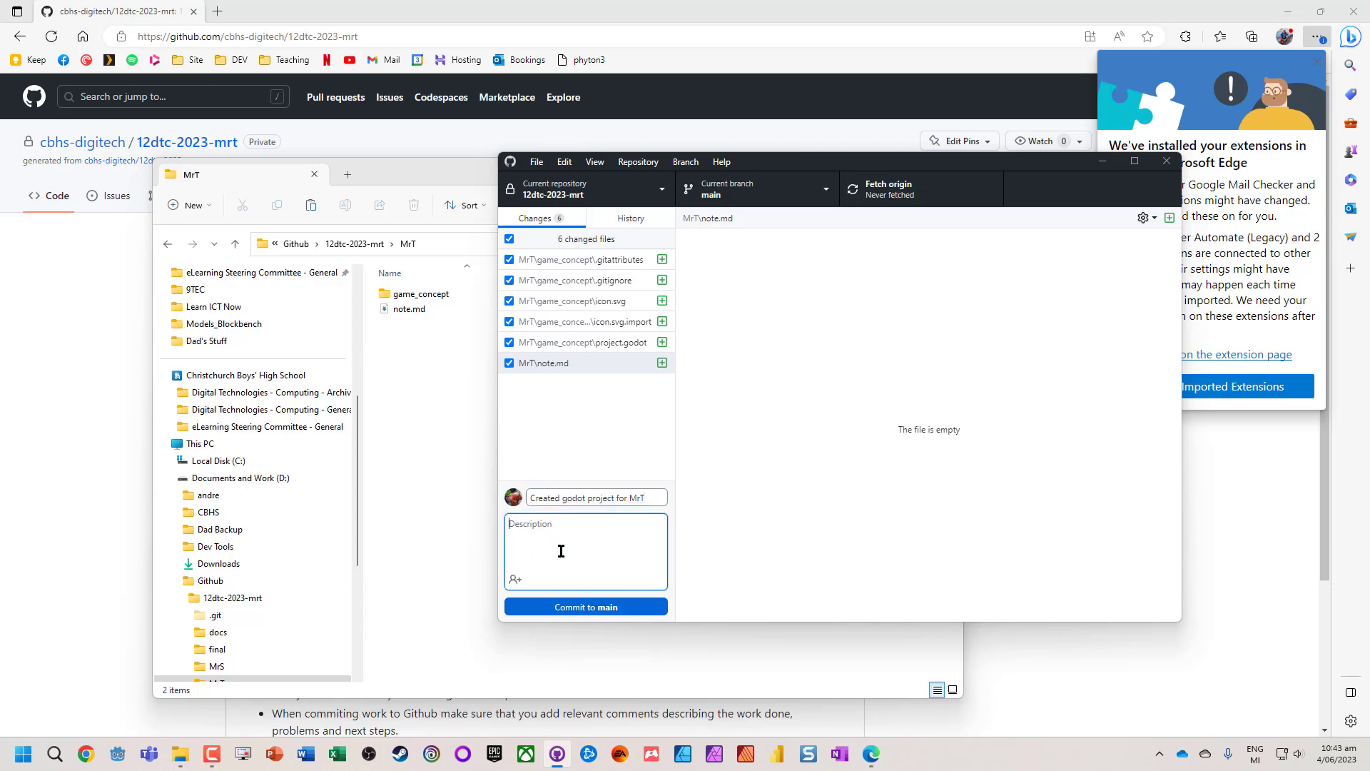
pyautogui.write('?')
pyautogui.press('BackSpace')
pyautogui.write('Intial commit and creation of Godot proejct')
pyautogui.press('BackSpace')
pyautogui.press('BackSpace')
pyautogui.press('BackSpace')
pyautogui.press('BackSpace')
pyautogui.write('ject.')
pyautogui.click(564, 607)
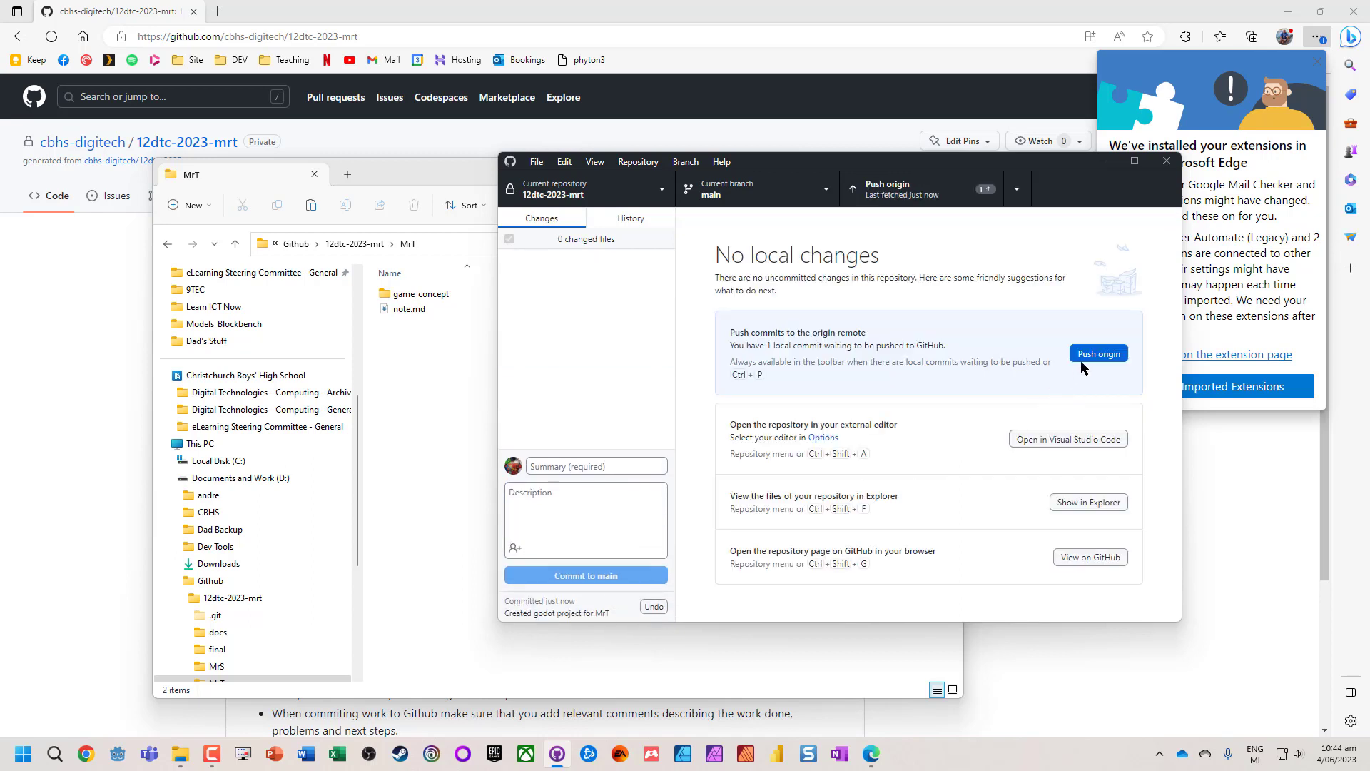
# - Push the commit to origin and return to the MrT folder in File Explorer
pyautogui.click(1098, 355)
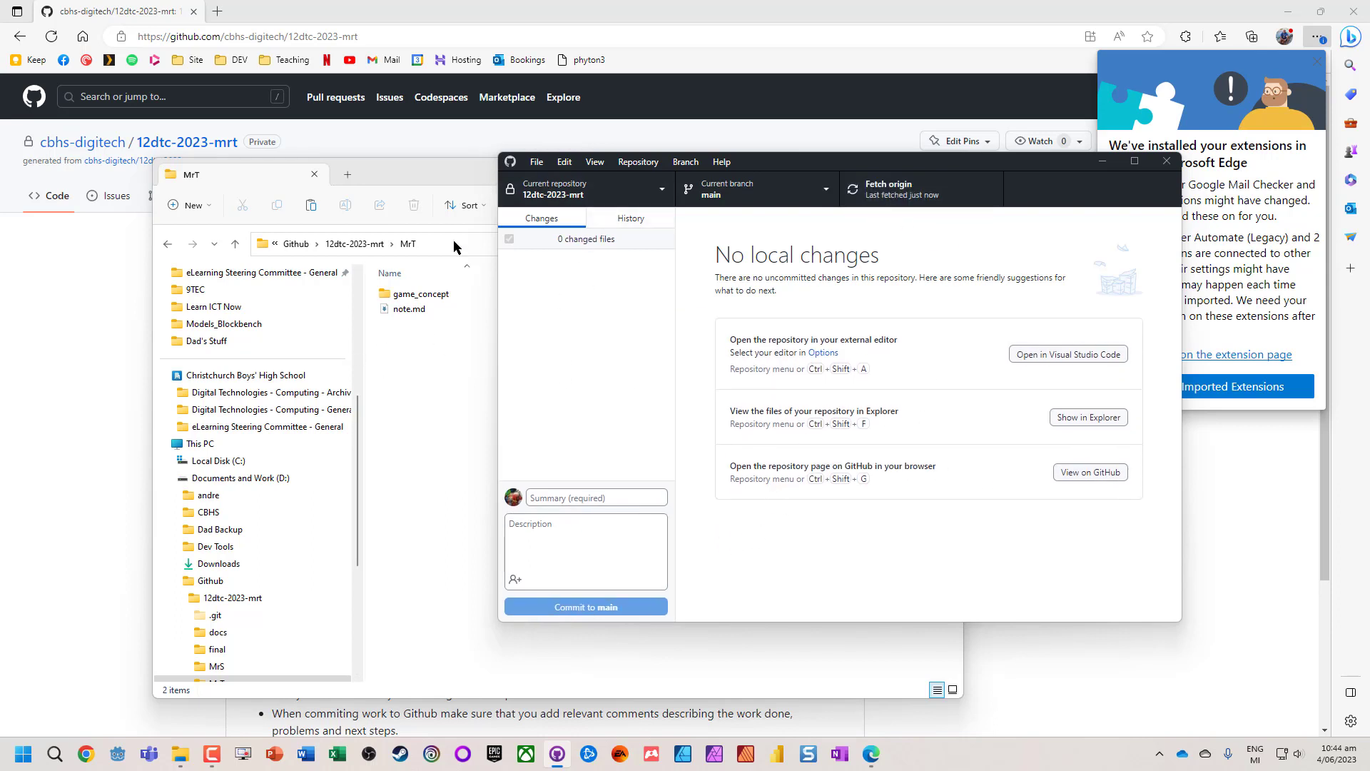
pyautogui.click(421, 249)
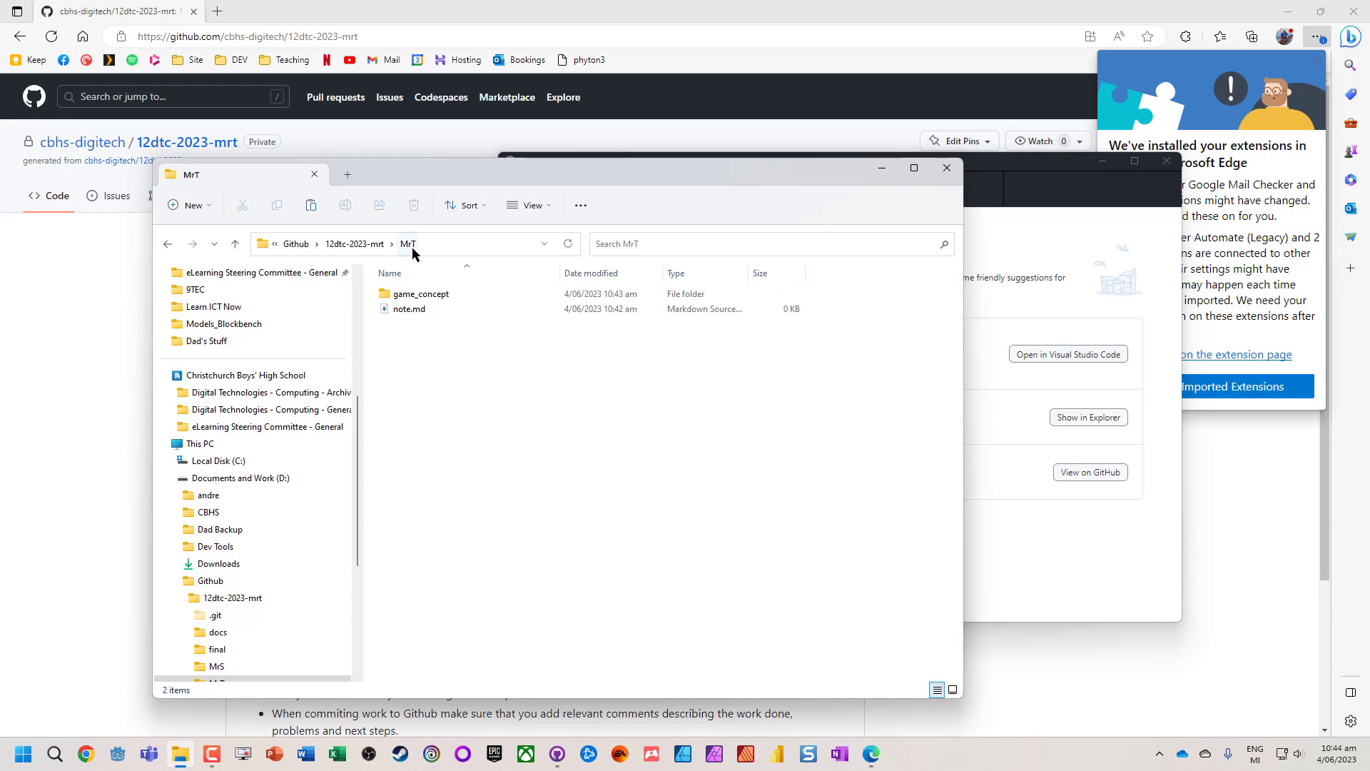